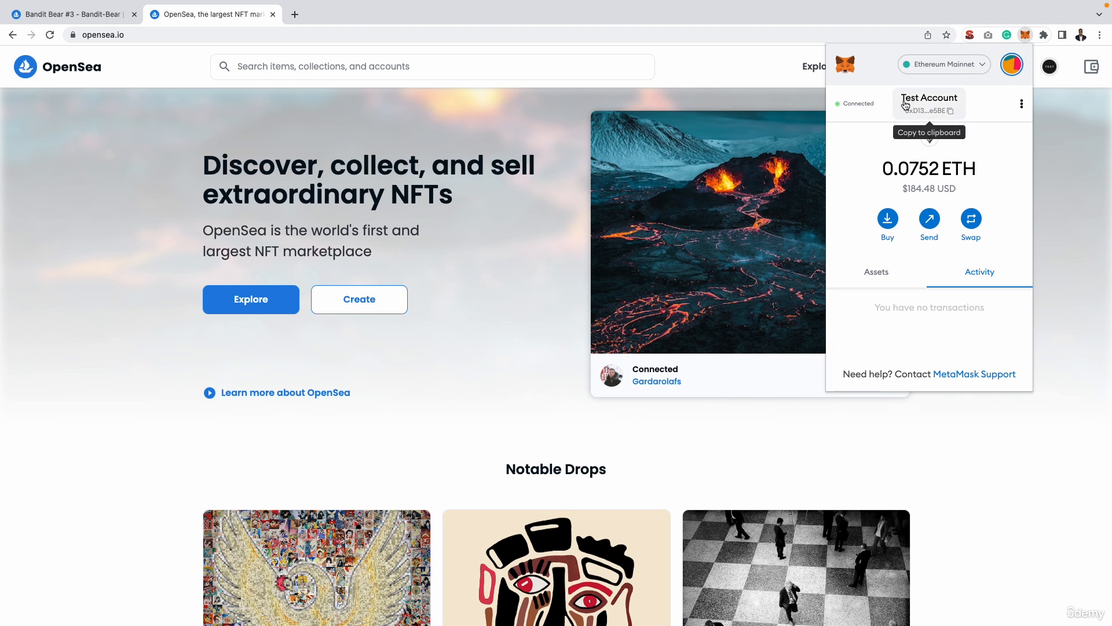
Close the wallet pop-up and open the account's My Collections page on OpenSea.
click(1054, 109)
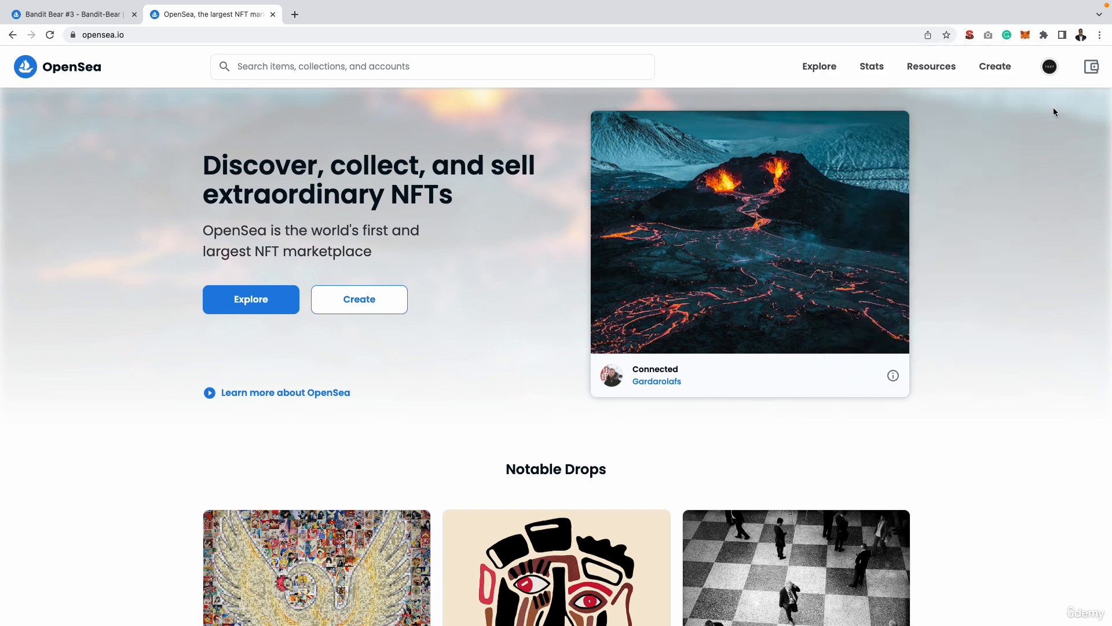
mouse_move(1051, 67)
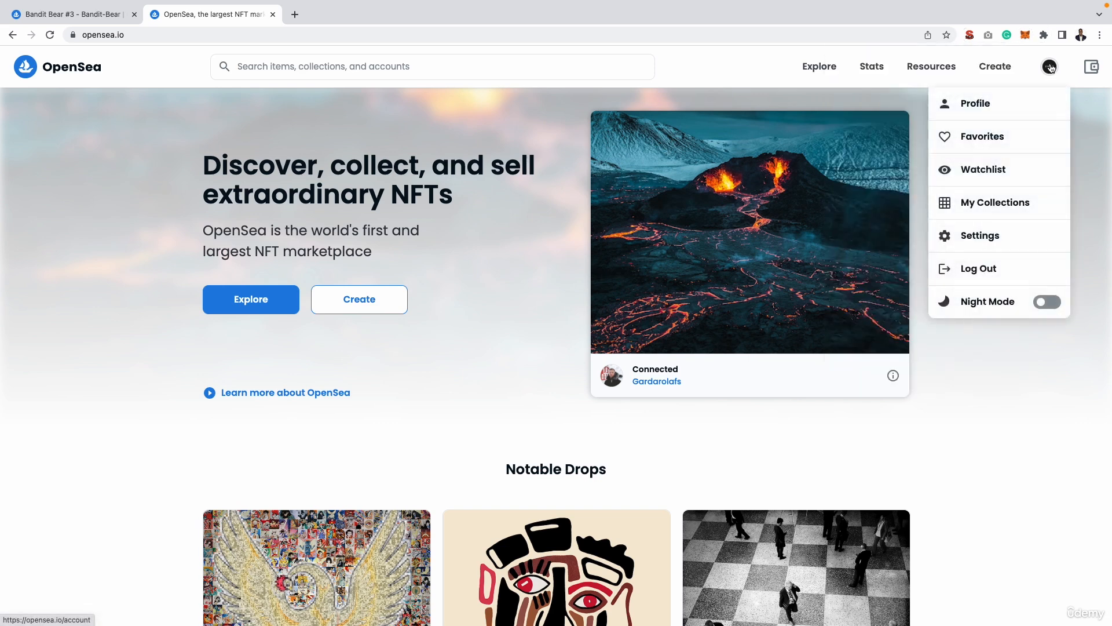
click(984, 200)
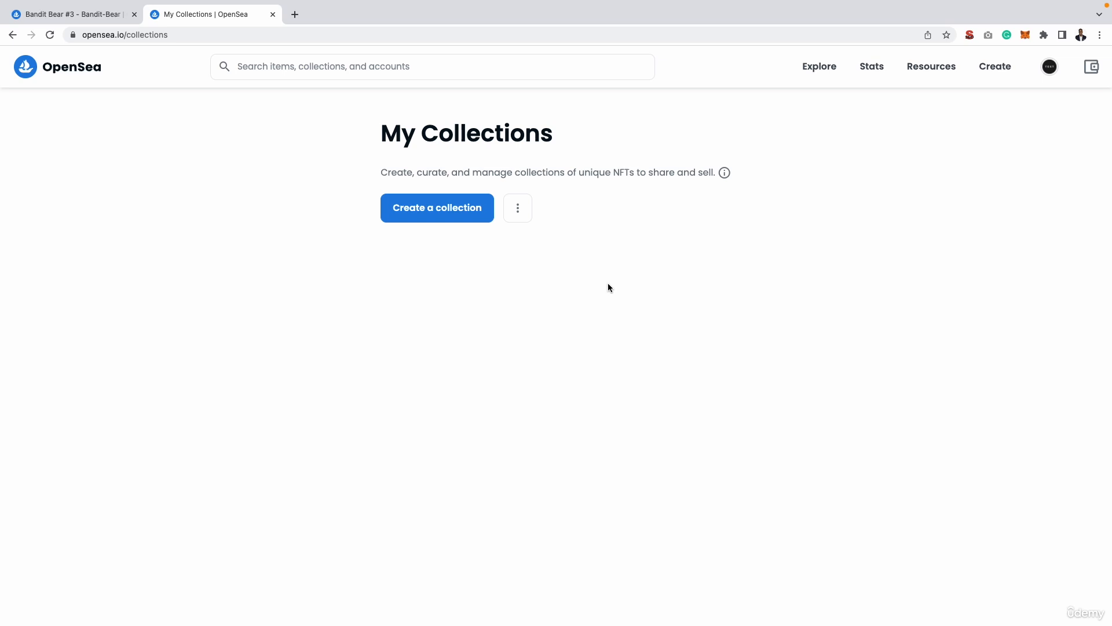
key(ctrl+Left)
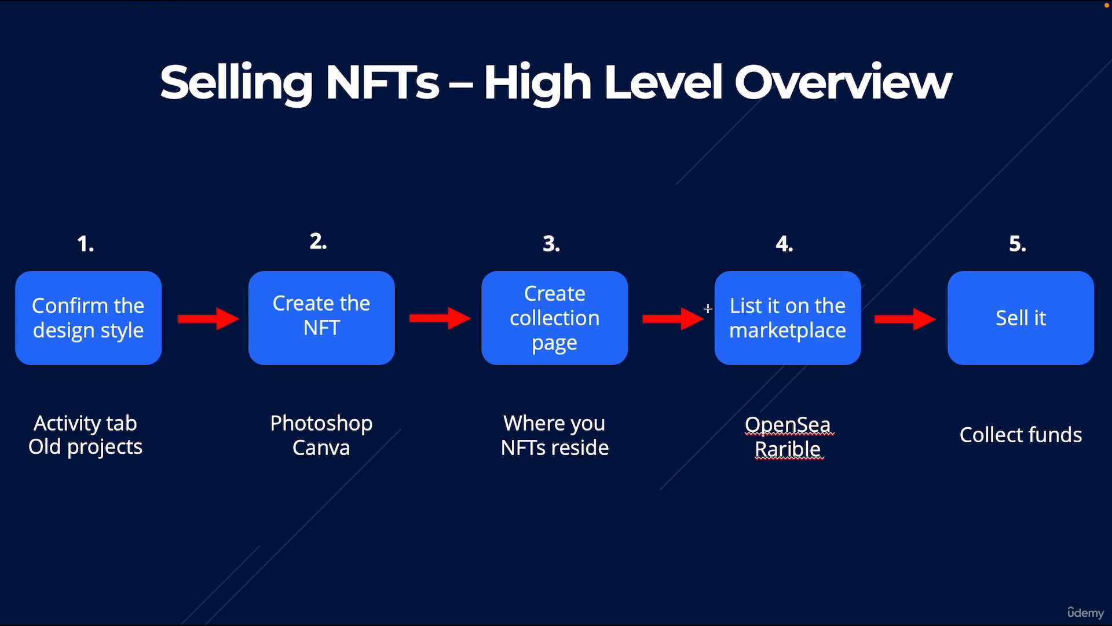
key(ctrl+Right)
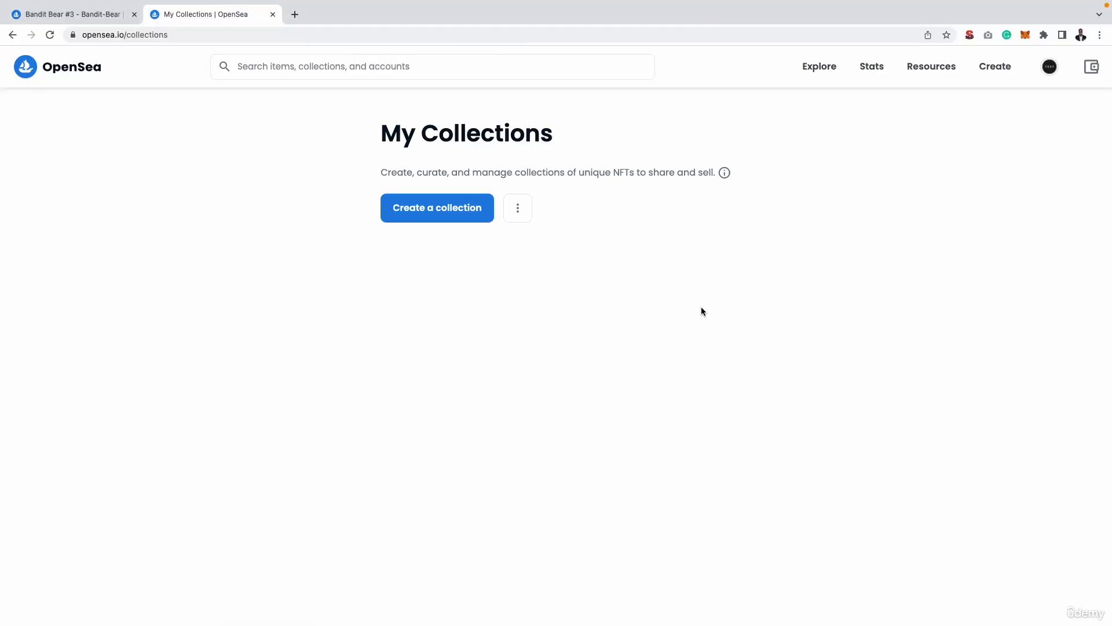
Start creating a new collection and sign the OpenSea signature request in MetaMask.
click(461, 206)
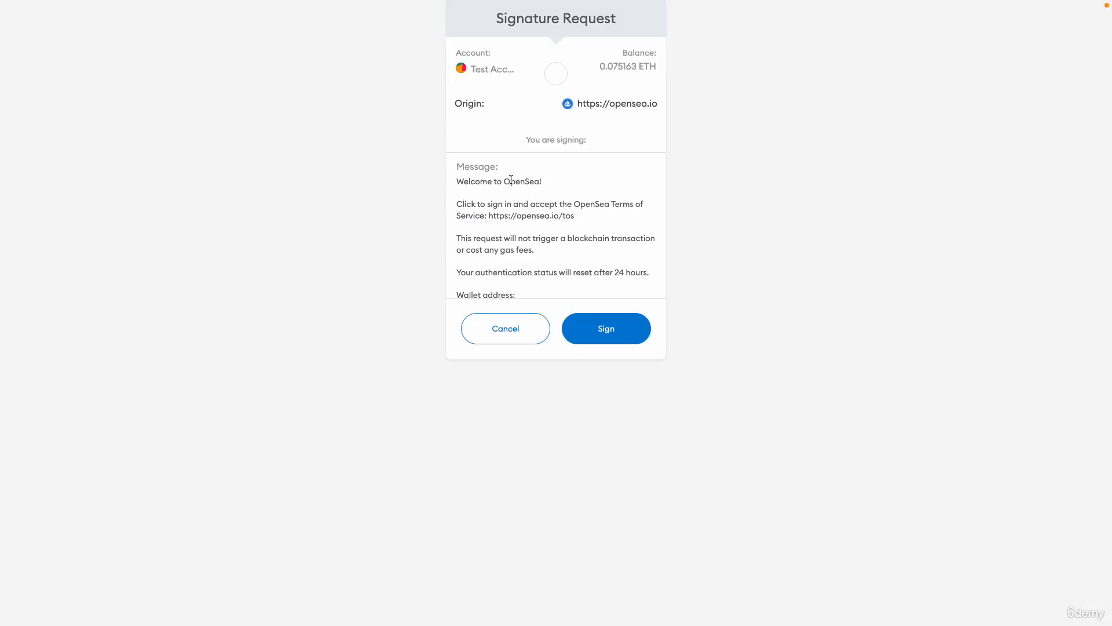
click(592, 330)
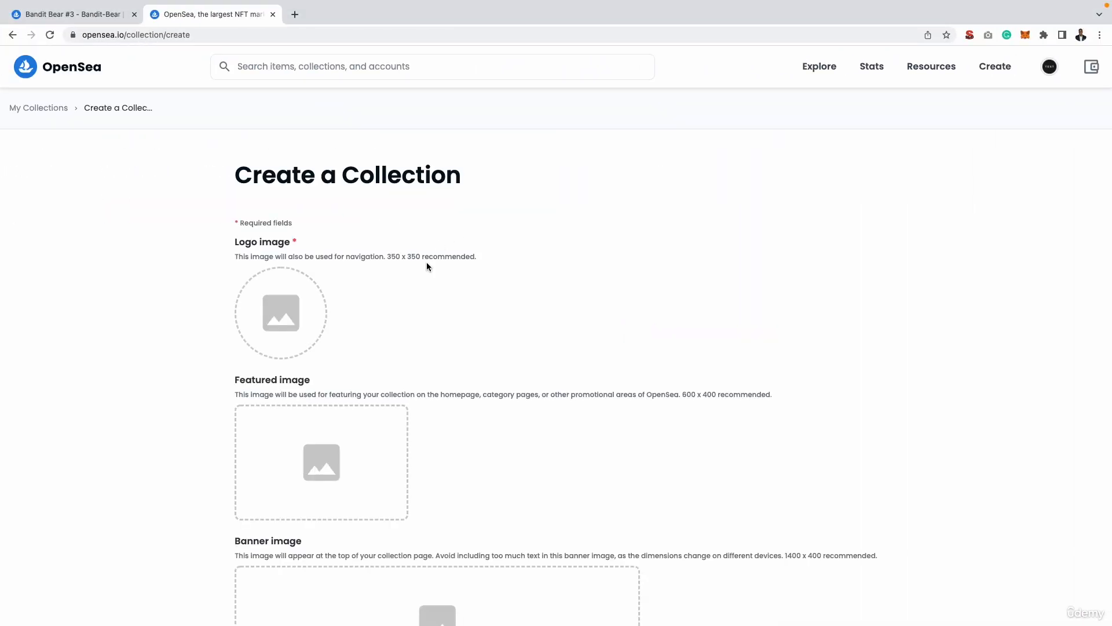
scroll(406, 260, down, 6)
scroll(386, 302, up, 6)
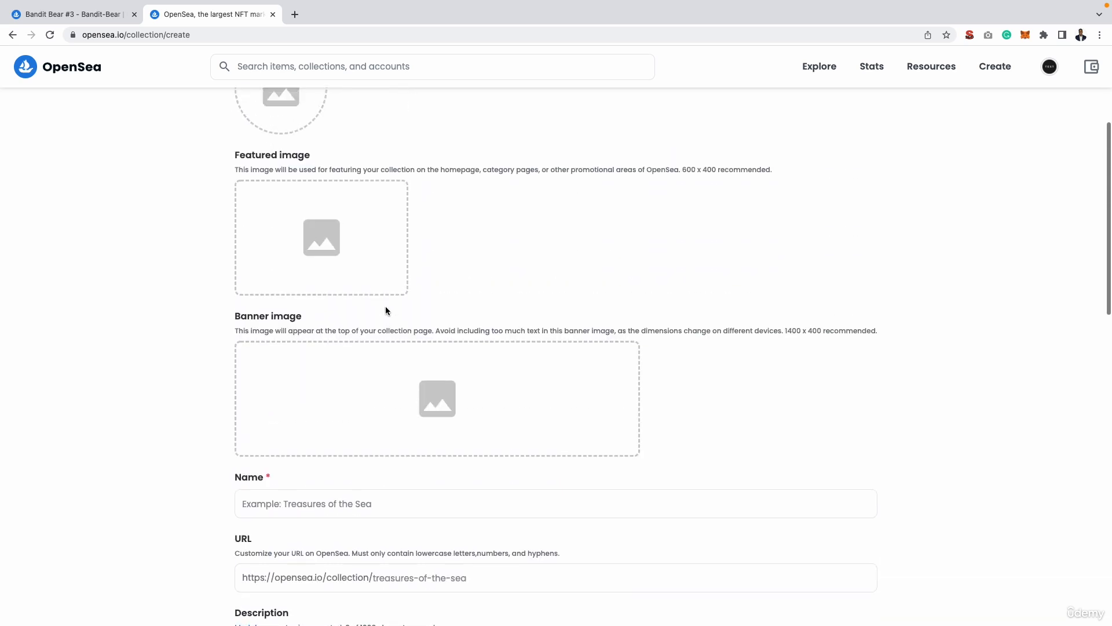
Open the Bandit-Bear collection page from Bandit Bear #3 in a separate tab and examine its banner, logo and description.
click(99, 15)
right_click(527, 117)
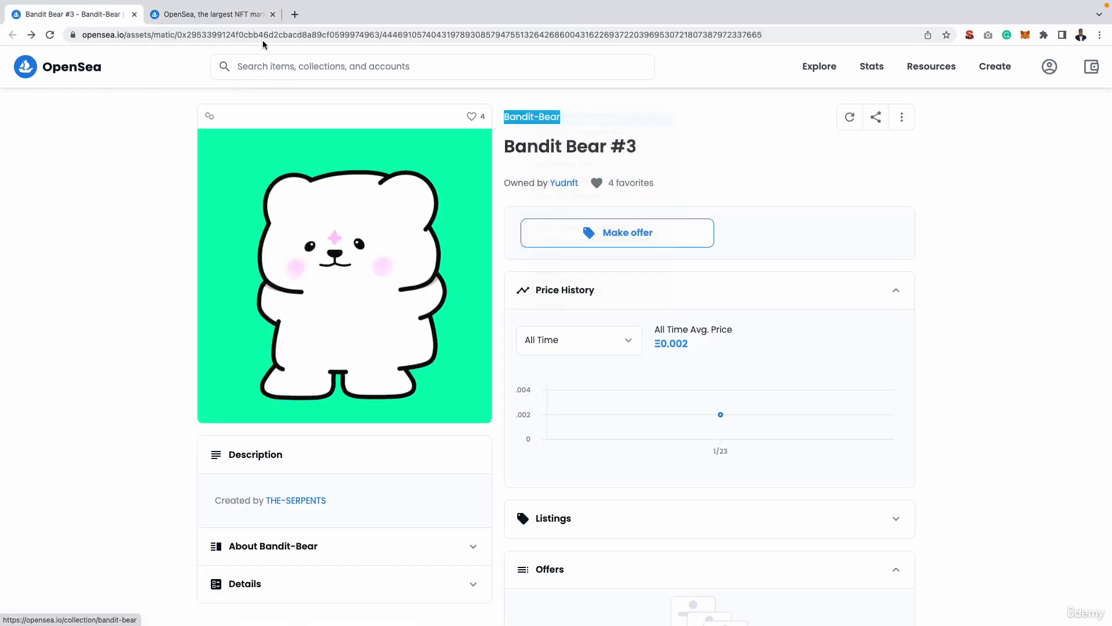
click(203, 15)
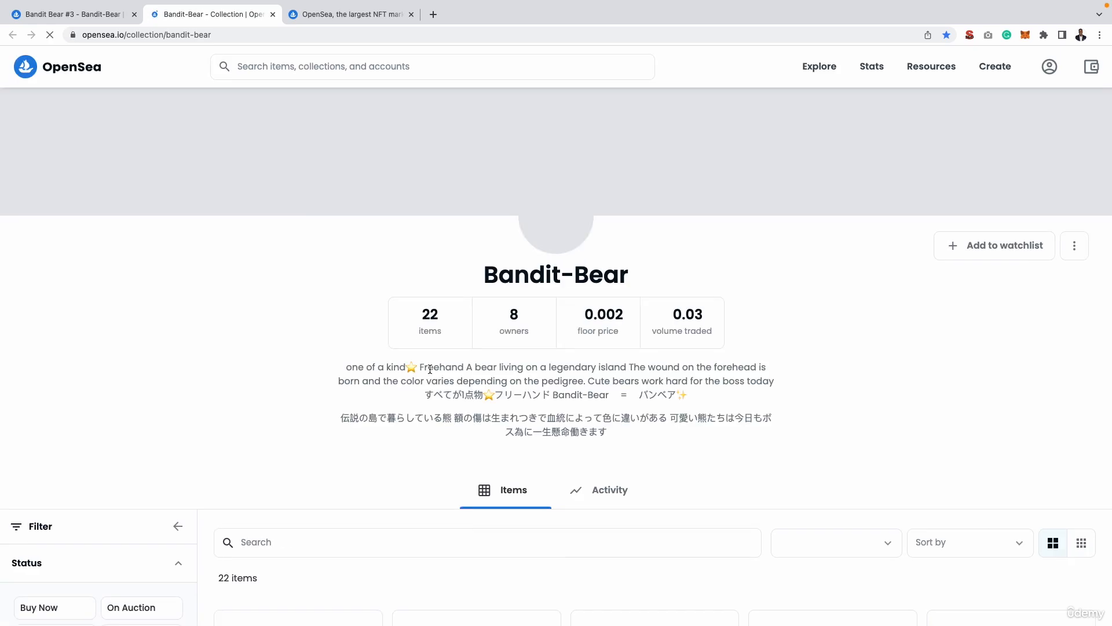
scroll(580, 214, up, 2)
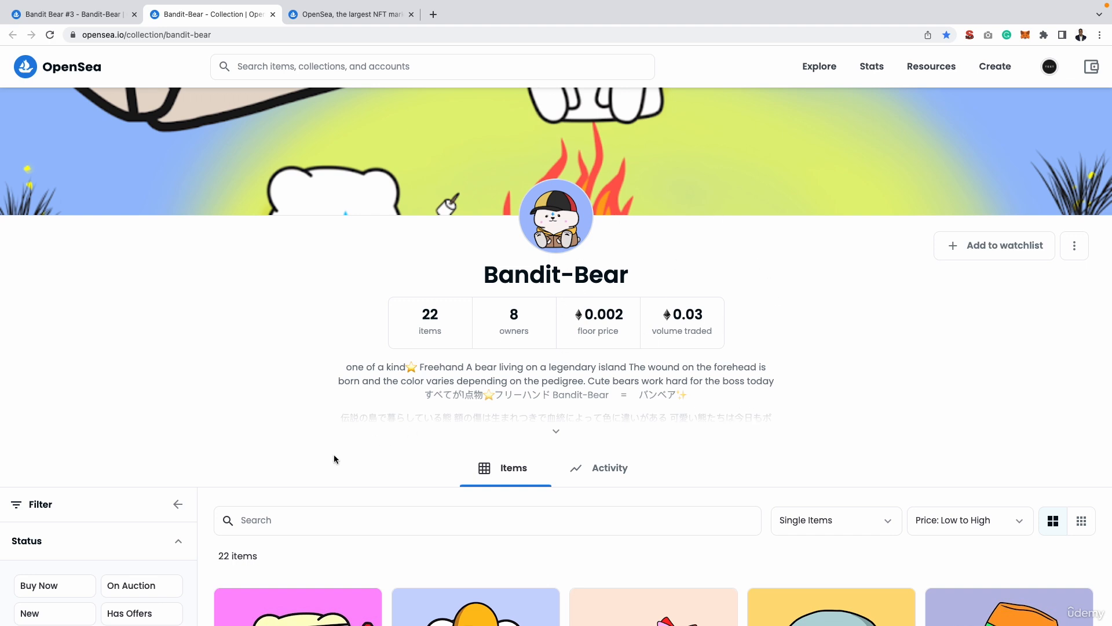
scroll(334, 459, down, 1)
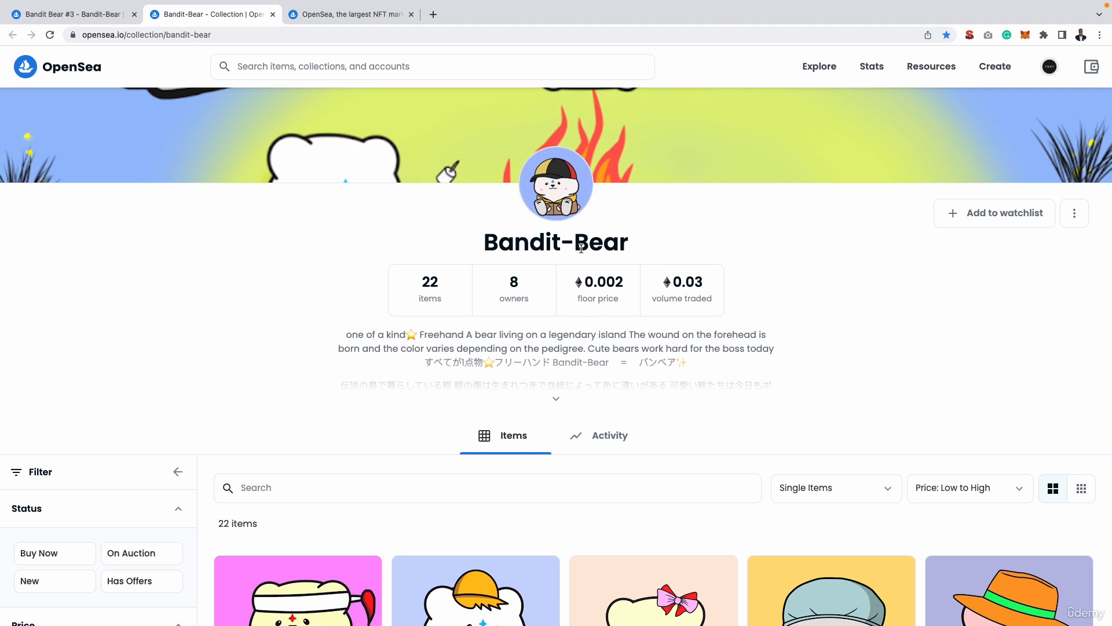
Return to the collection form, switch to the desktop, open the NFT Collection Images folder and preview Banner Image.png.
click(350, 20)
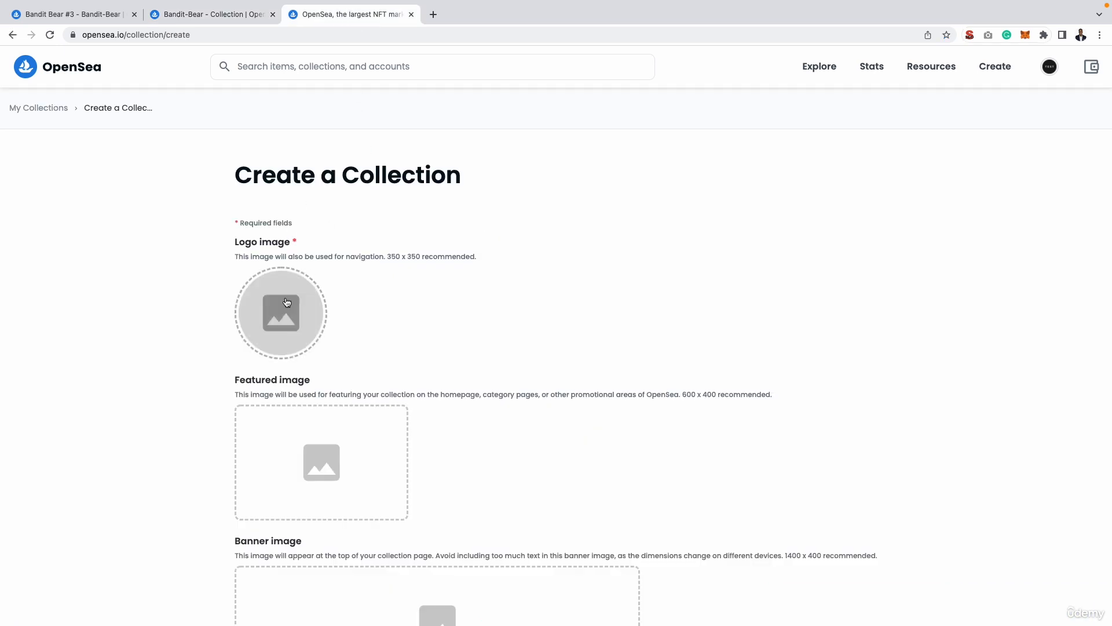
scroll(315, 419, down, 1)
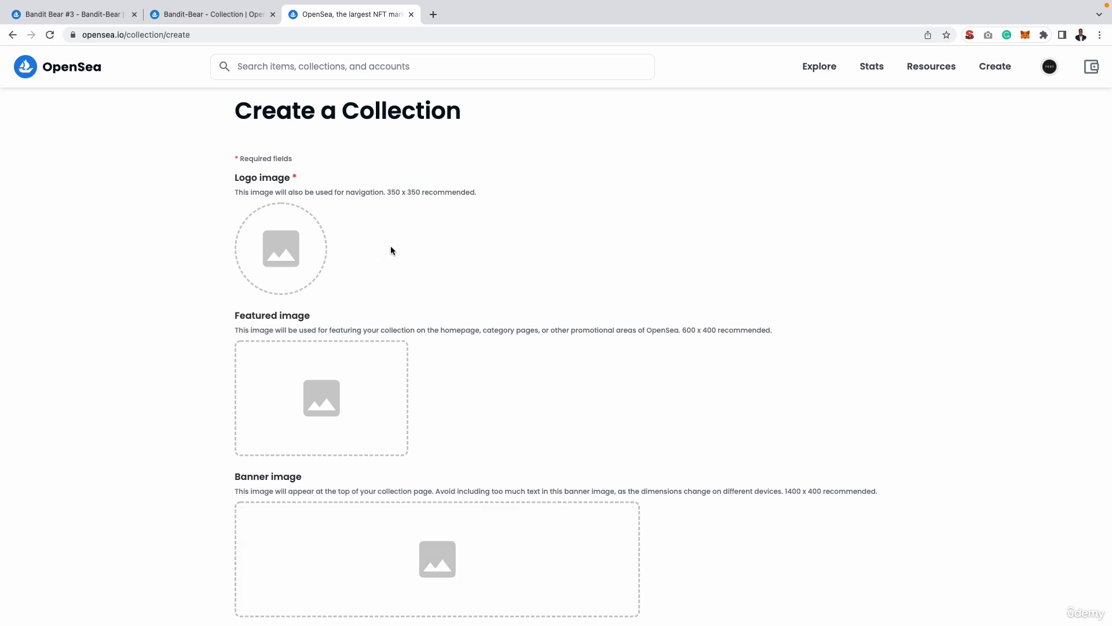
key(ctrl+Left)
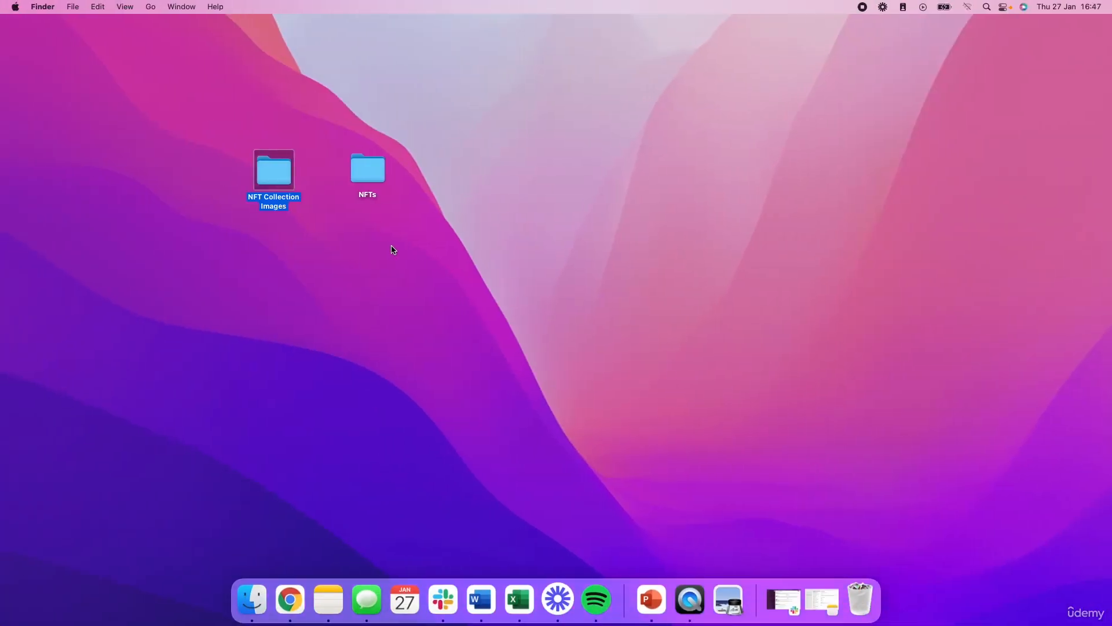
double_click(283, 169)
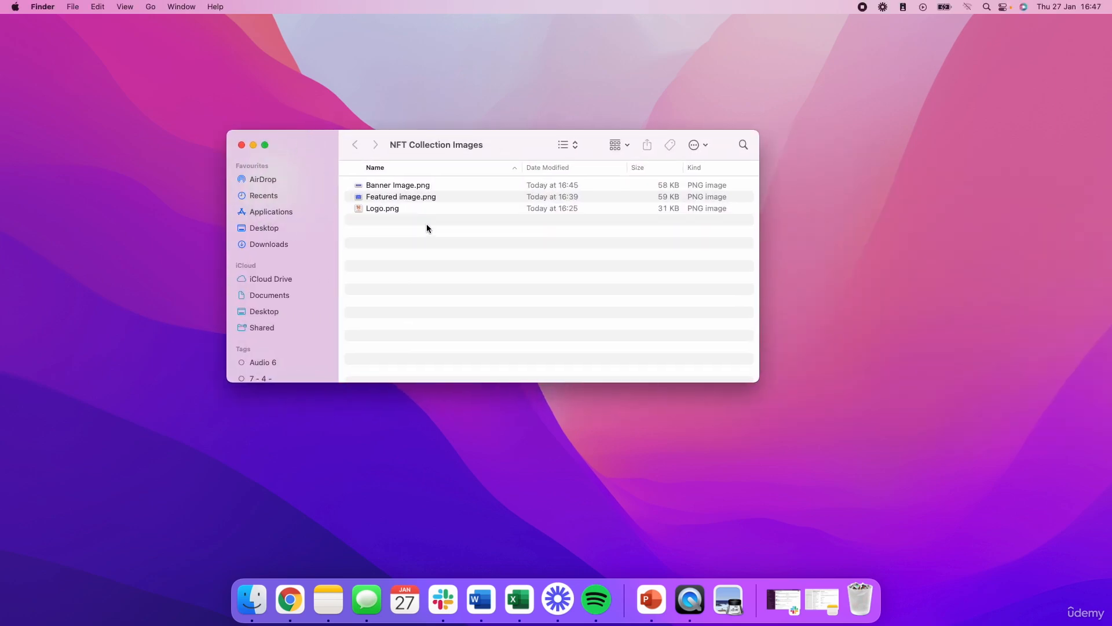
click(408, 211)
click(397, 226)
double_click(388, 186)
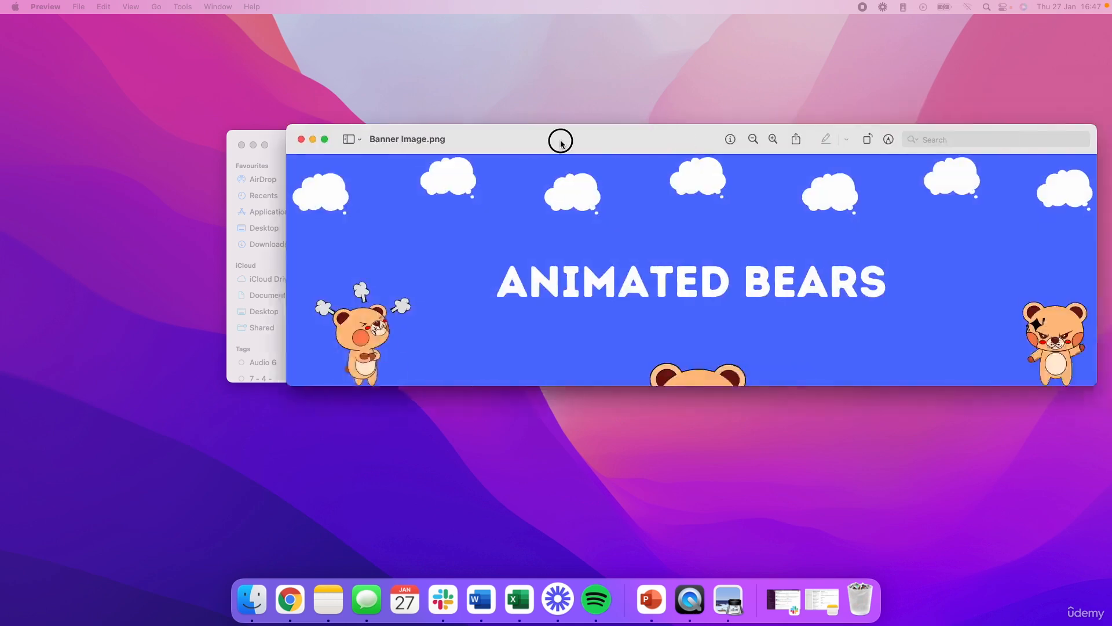
drag(559, 139, 398, 140)
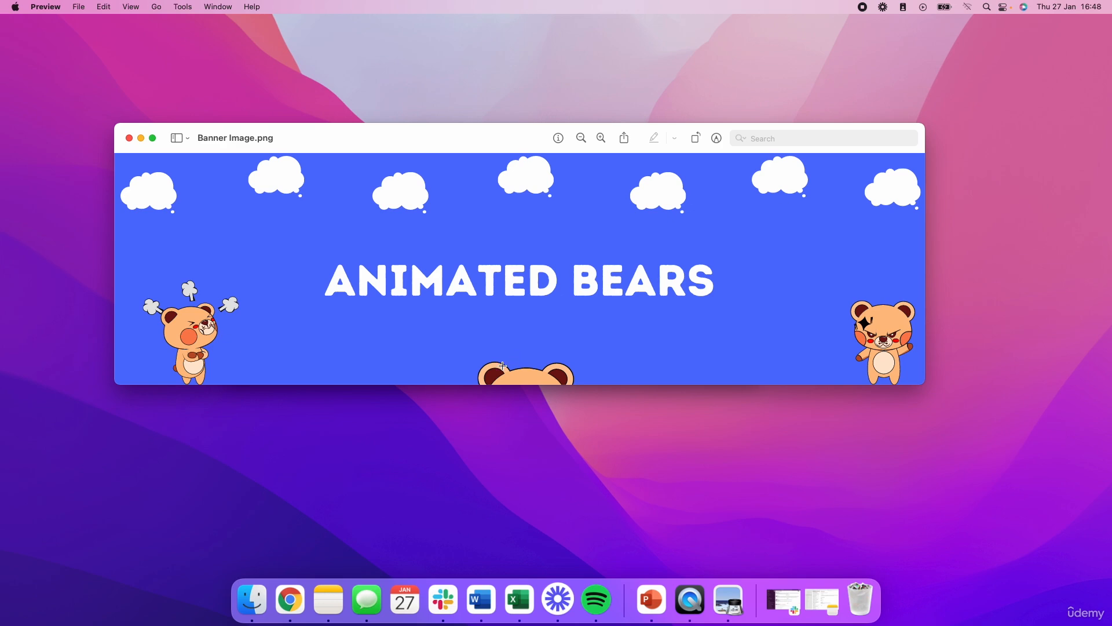
click(129, 138)
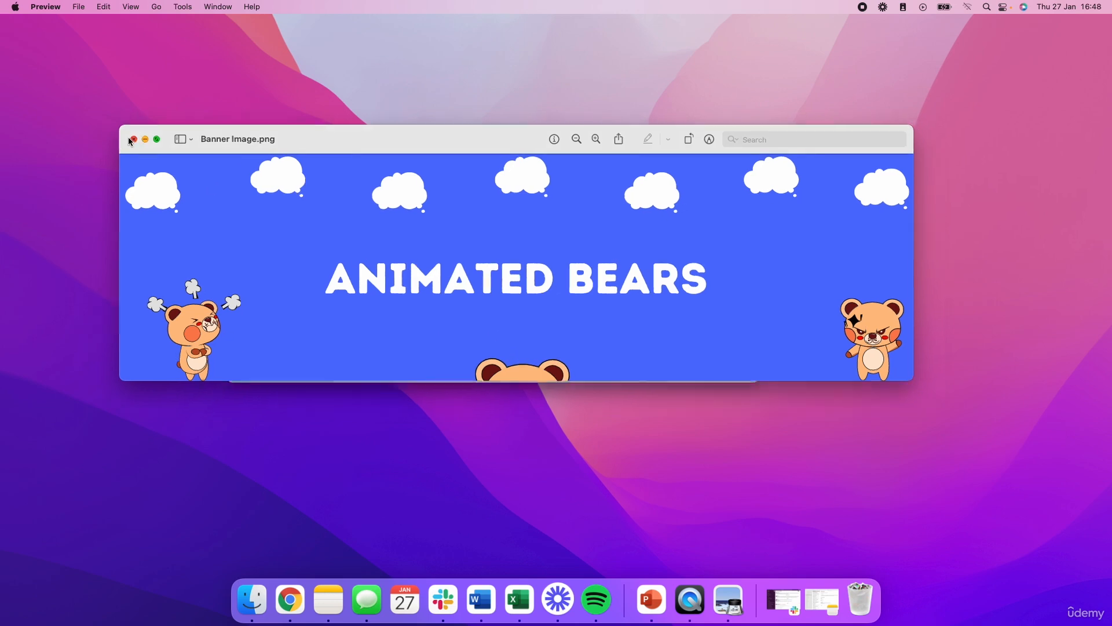
Preview Featured image.png and Logo.png from the NFT Collection Images folder, closing each preview after viewing.
double_click(400, 198)
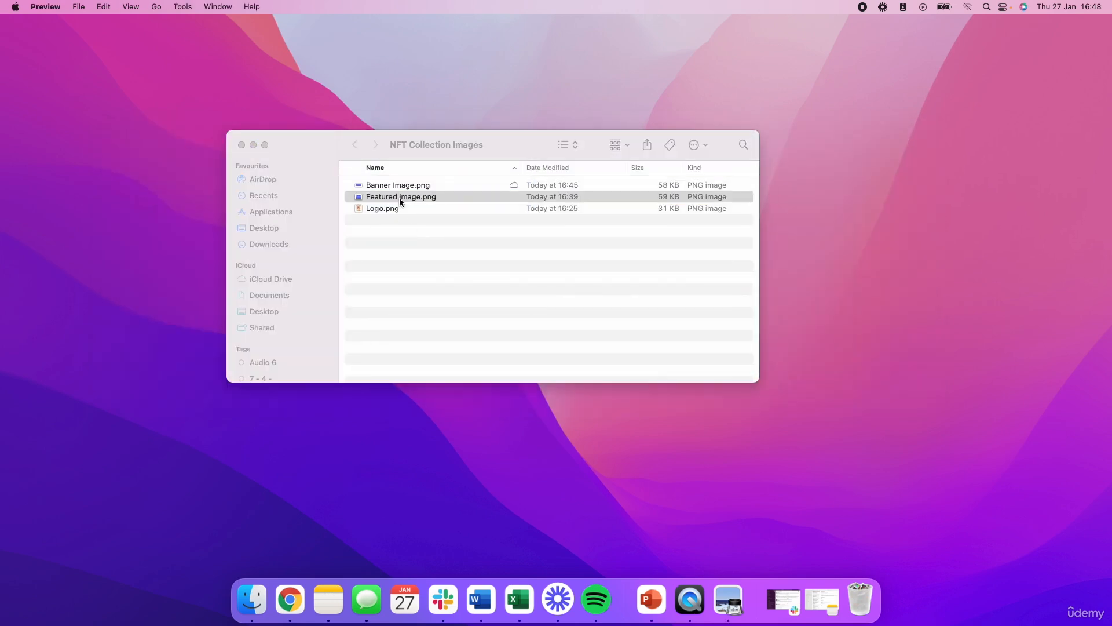
drag(1111, 90, 461, 109)
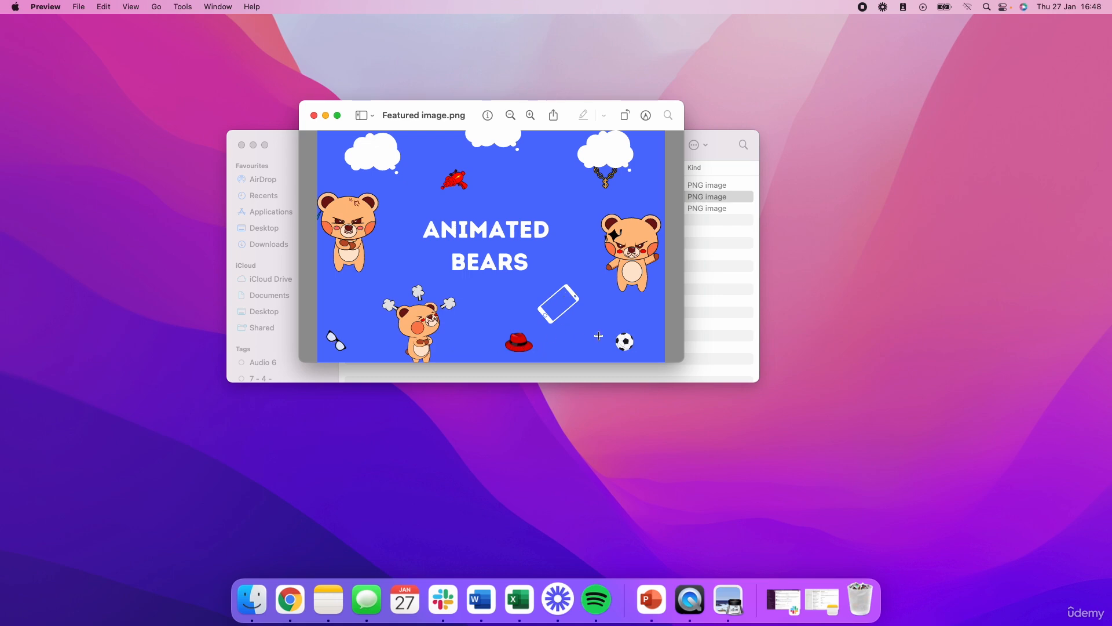
click(314, 116)
double_click(394, 209)
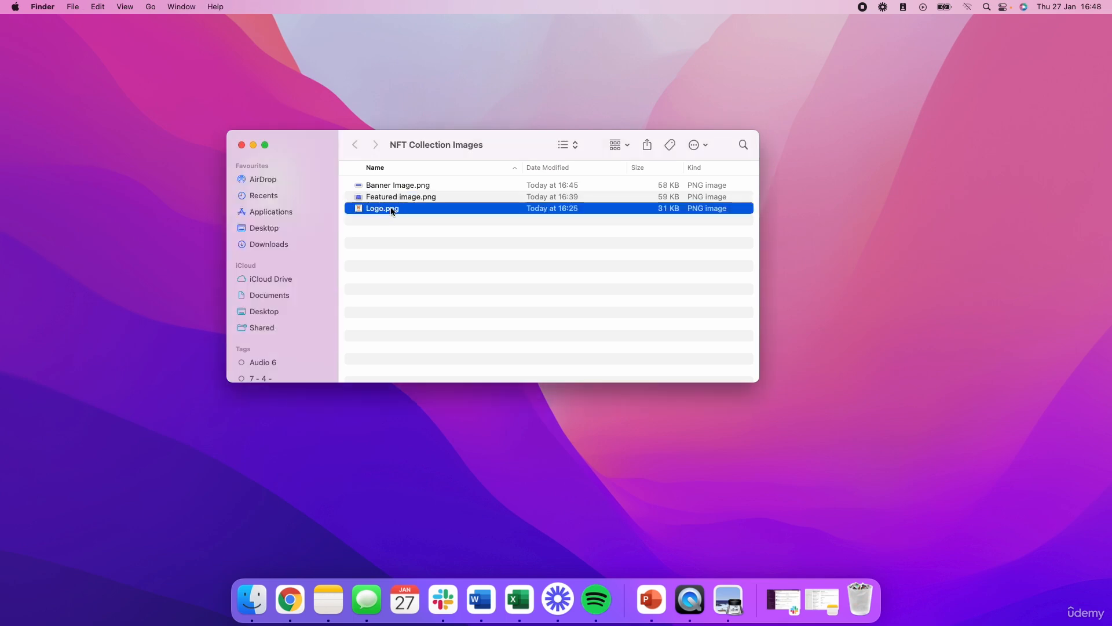
drag(473, 98, 365, 107)
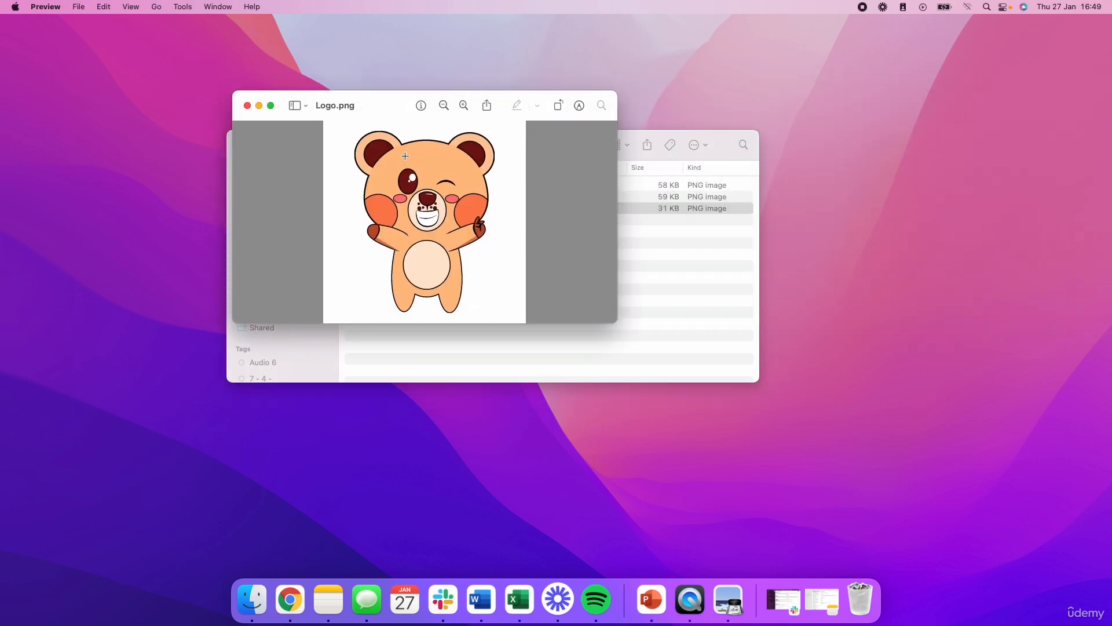
click(250, 107)
Switch back to the OpenSea collection form in Chrome and upload Logo.png as the logo image.
key(ctrl+Right)
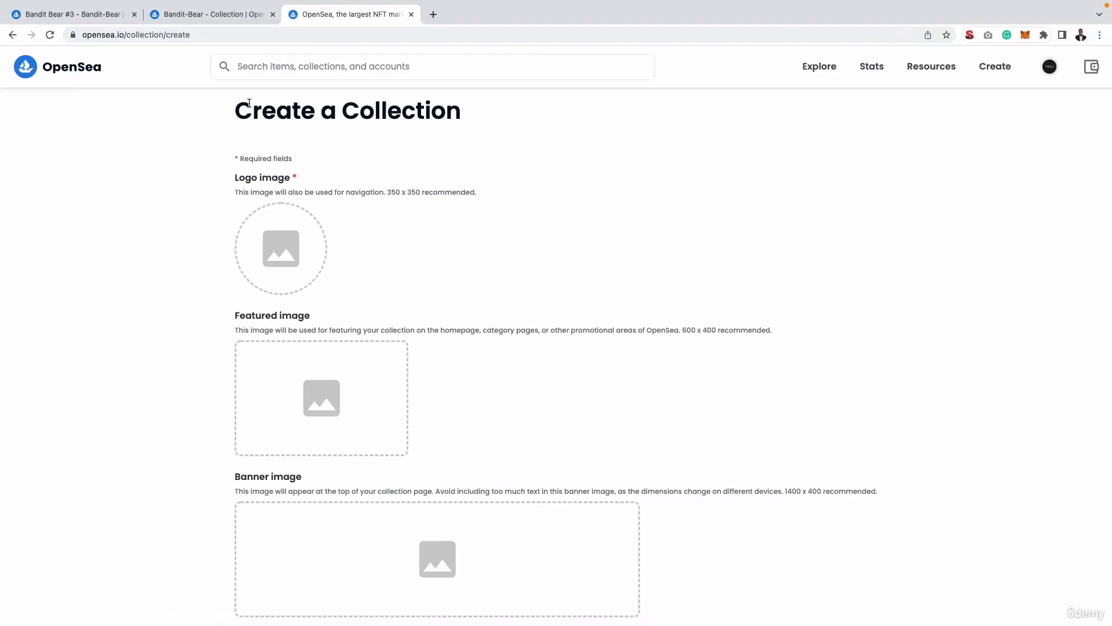
click(304, 264)
double_click(342, 252)
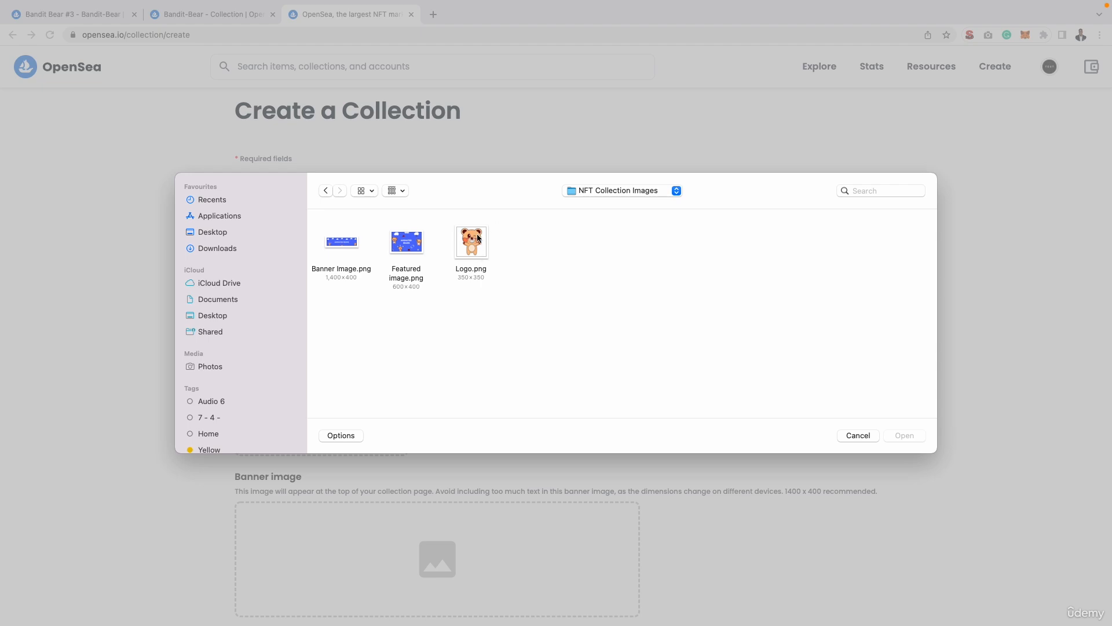
click(476, 235)
double_click(476, 235)
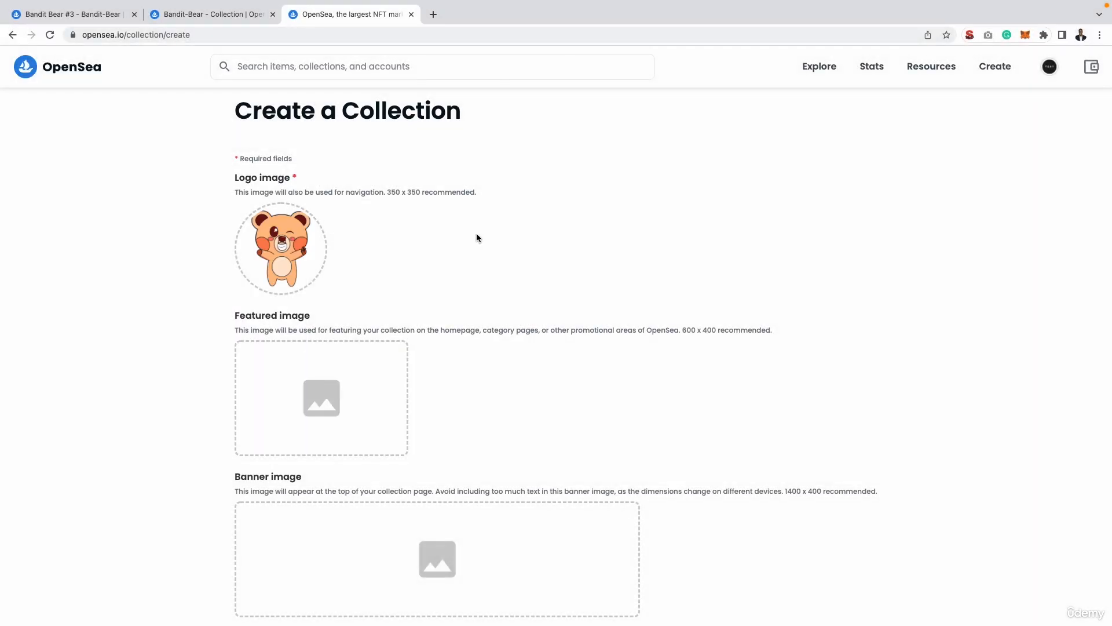
Upload Featured image.png as the collection's featured image and Banner Image.png as its banner image.
click(368, 394)
double_click(406, 240)
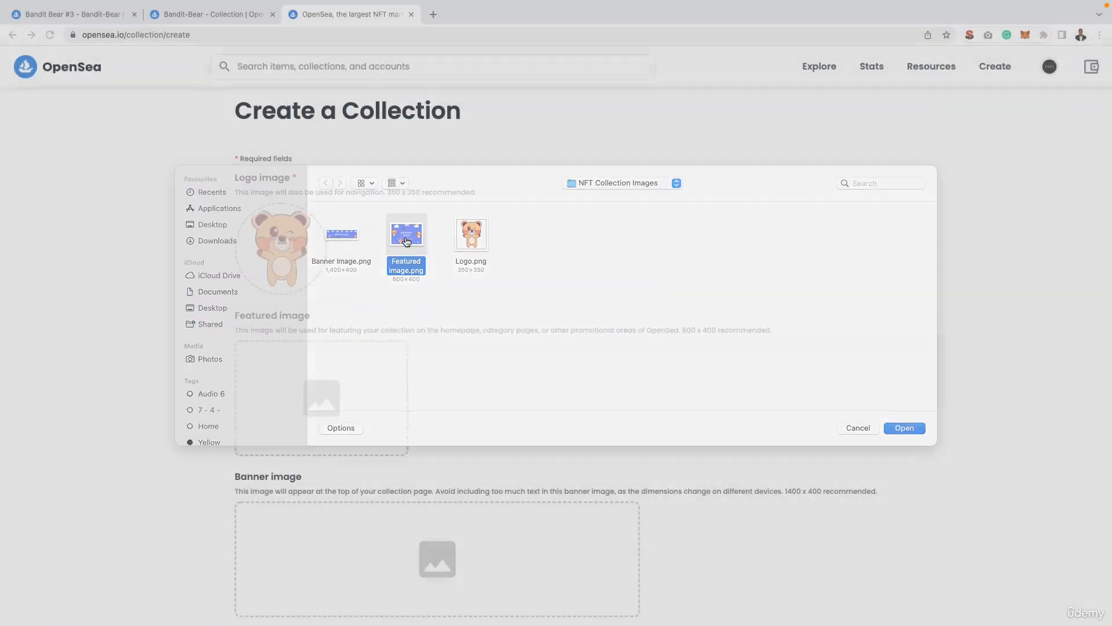
scroll(477, 348, down, 2)
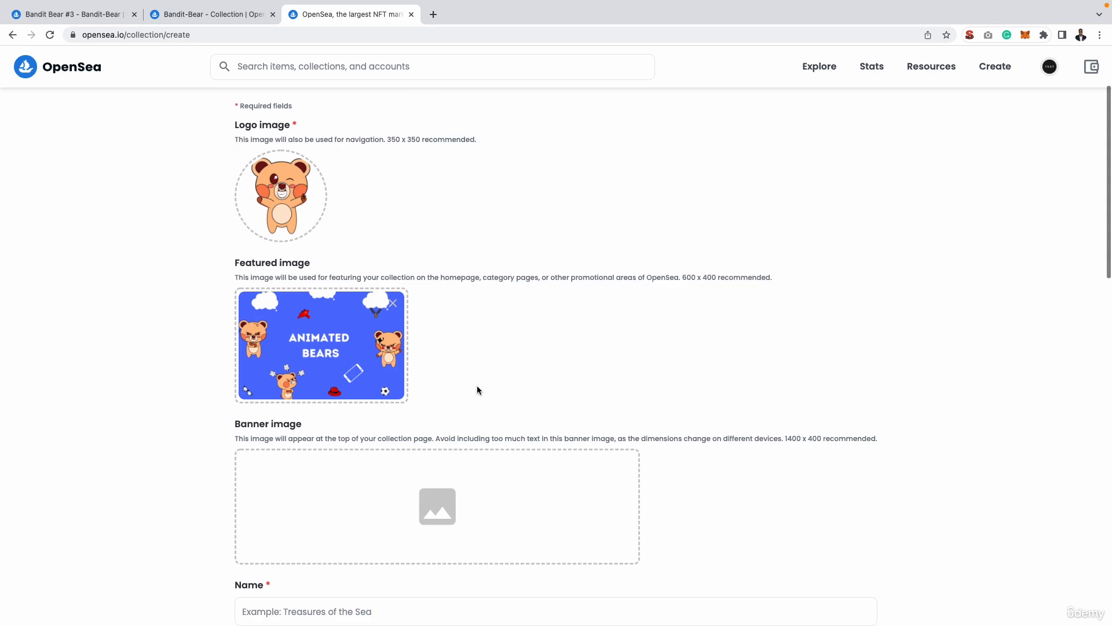
click(457, 492)
double_click(343, 249)
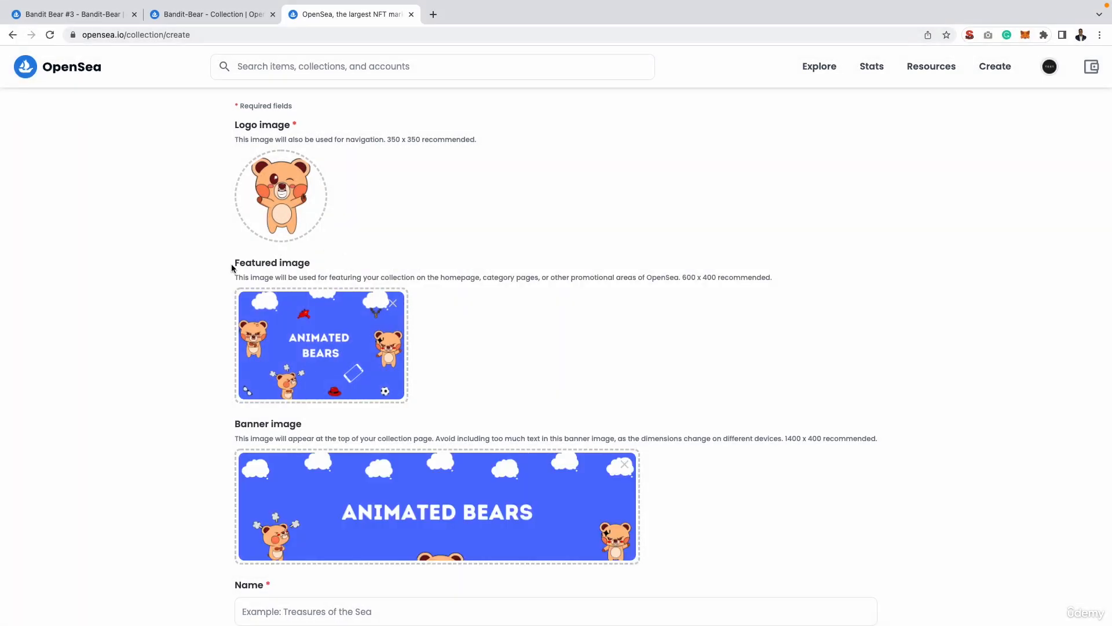
Highlight the recommended 600 x 400 featured image size, view Canva's custom-size design options, and return to the OpenSea form.
scroll(125, 263, down, 1)
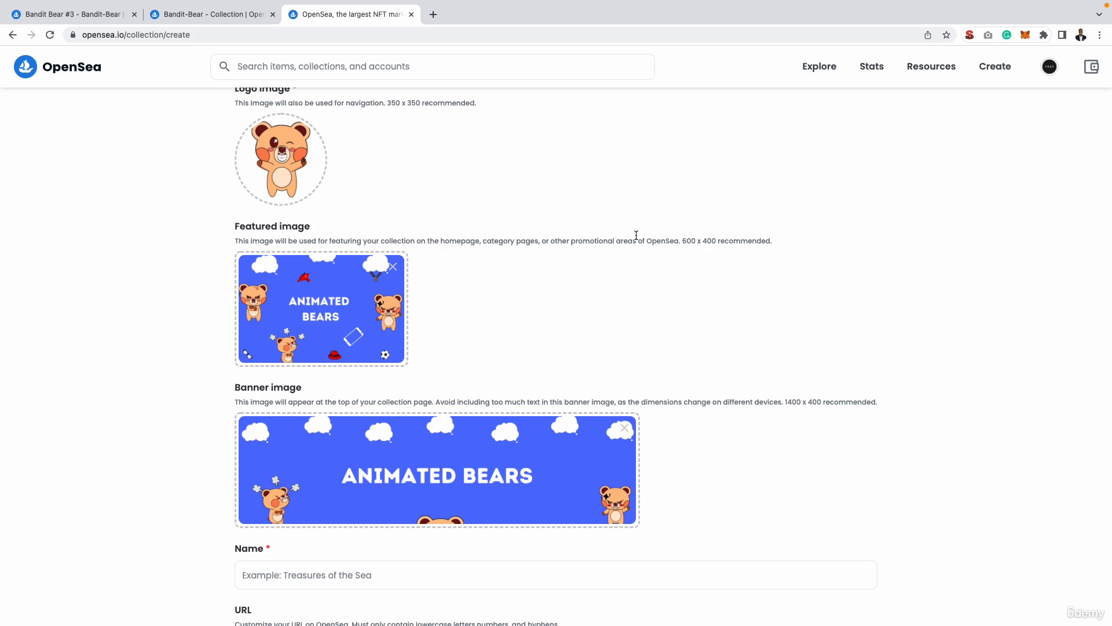
drag(682, 241, 717, 240)
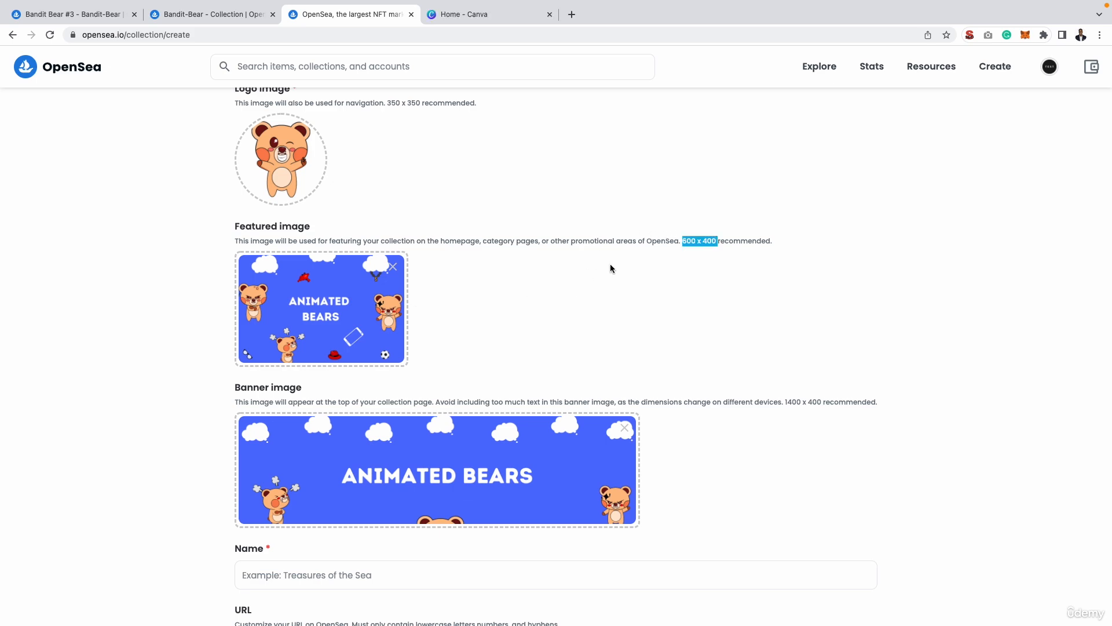
click(481, 17)
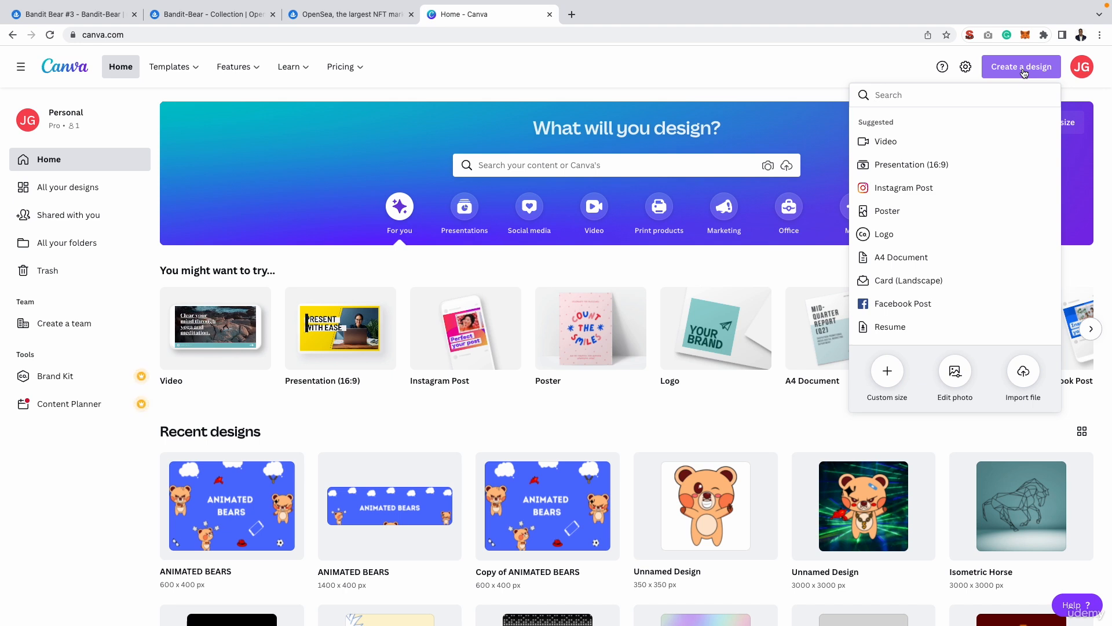
click(889, 372)
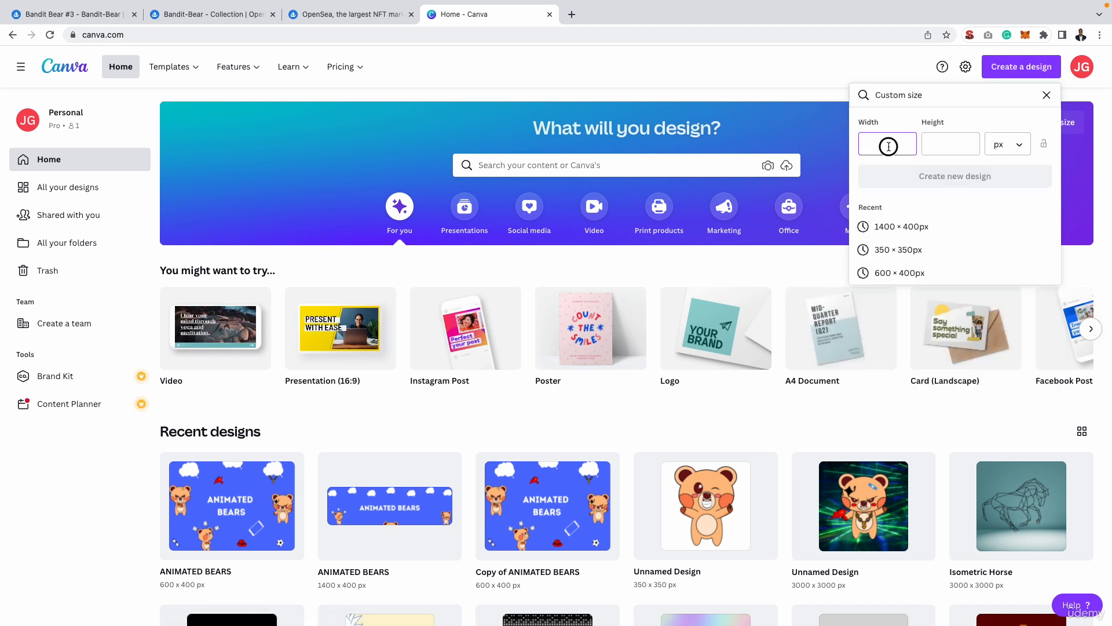
click(350, 15)
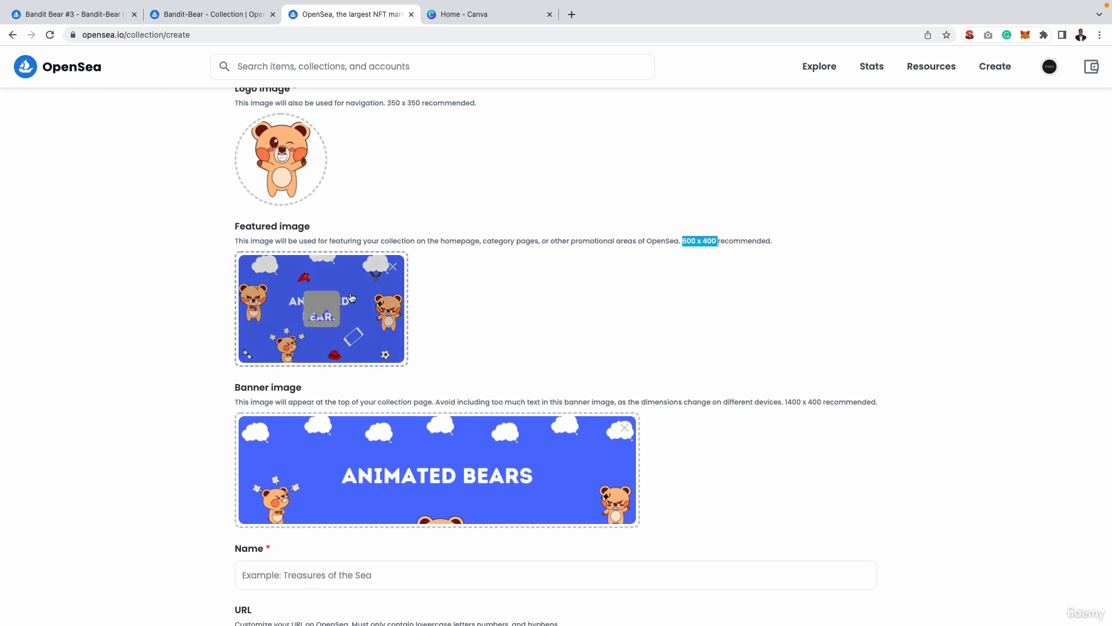
Name the new collection Animated Bears.
scroll(156, 316, down, 1)
click(110, 328)
scroll(124, 294, down, 3)
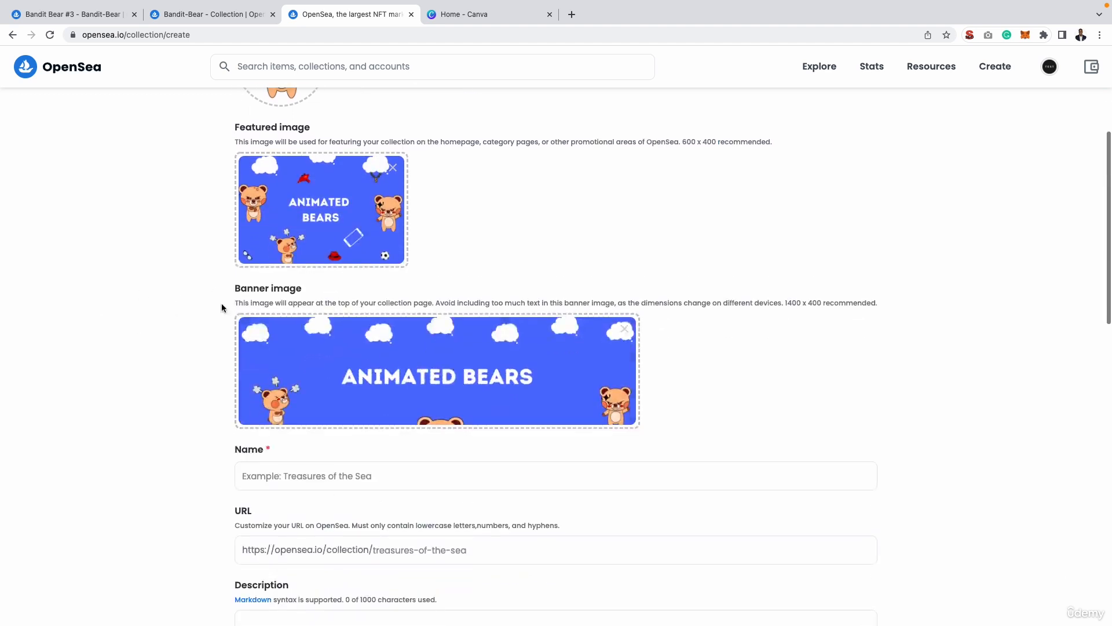
click(285, 477)
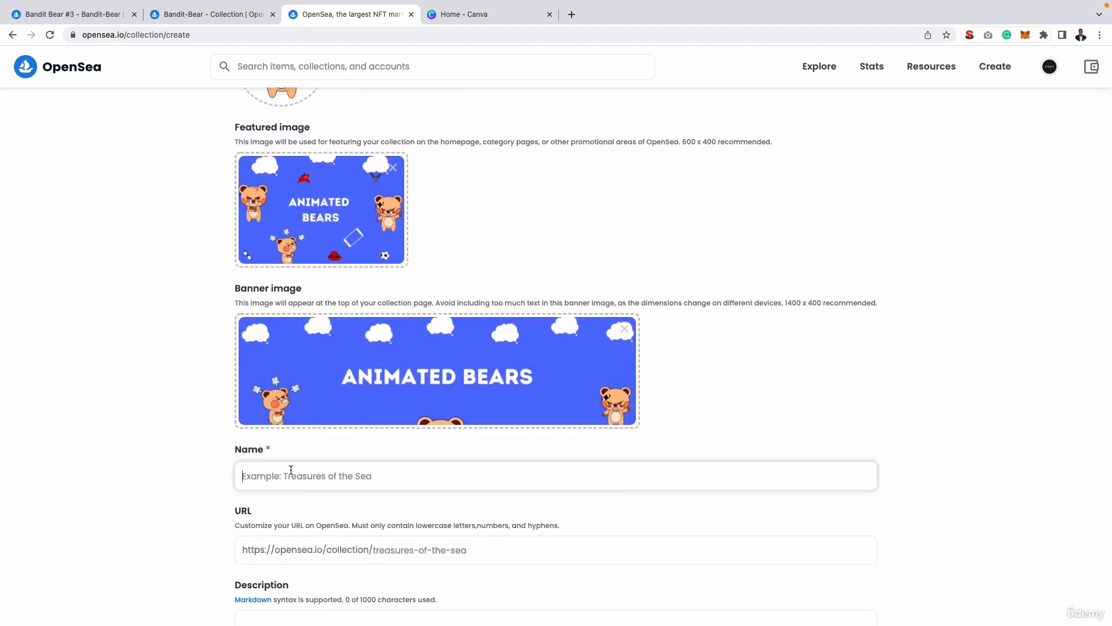
text(Animated B)
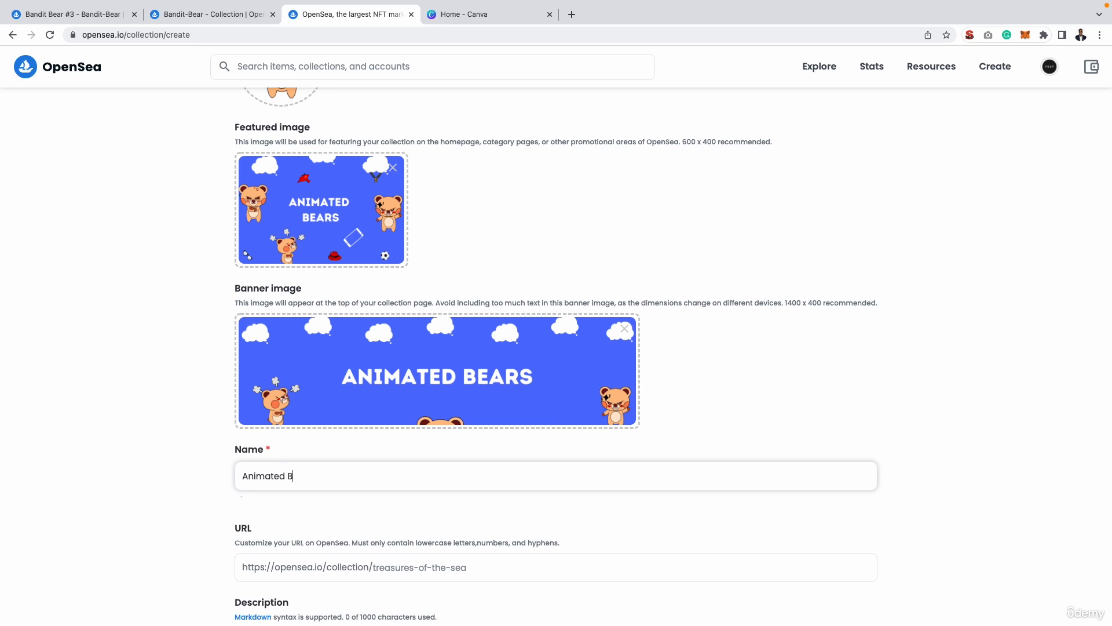
text(ears)
click(133, 419)
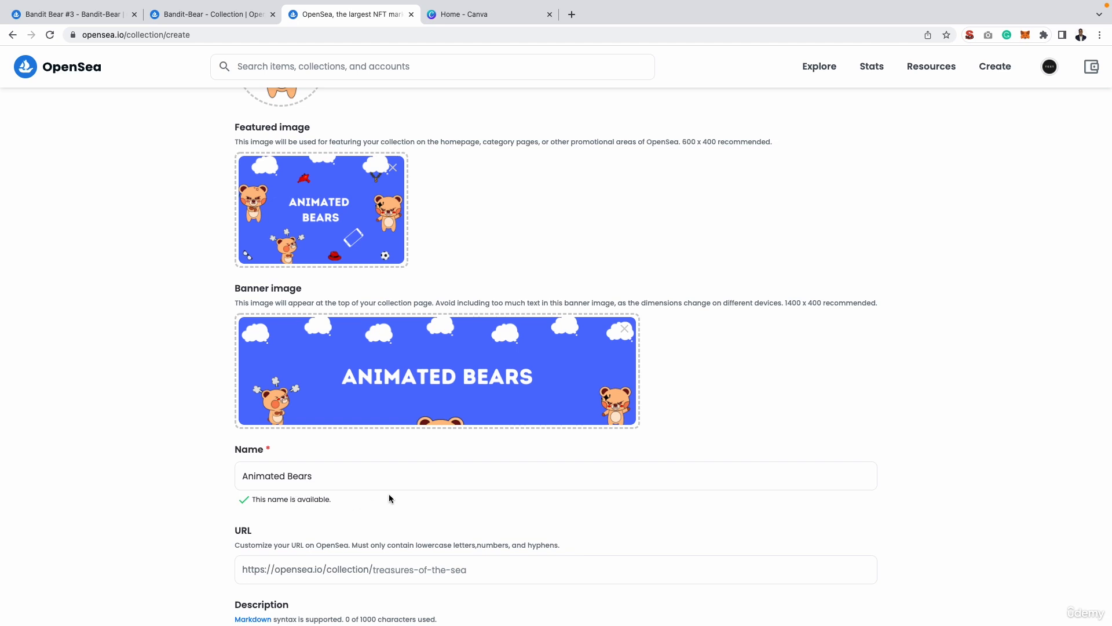
Reuse the collection name for the collection URL and reformat it as animated-bears.
scroll(348, 492, down, 3)
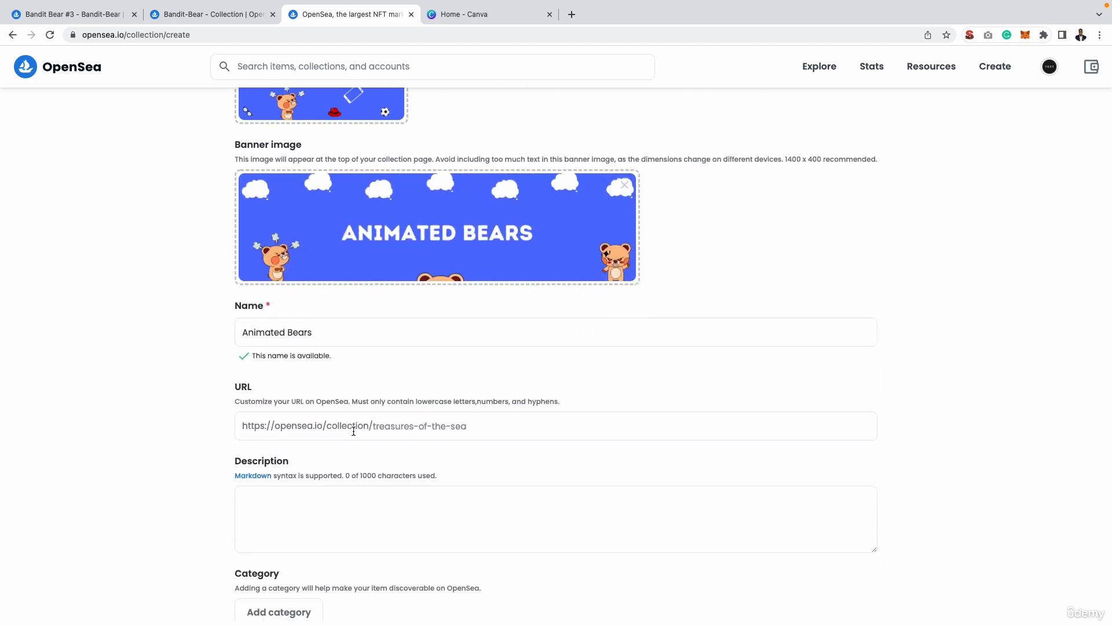
triple_click(249, 334)
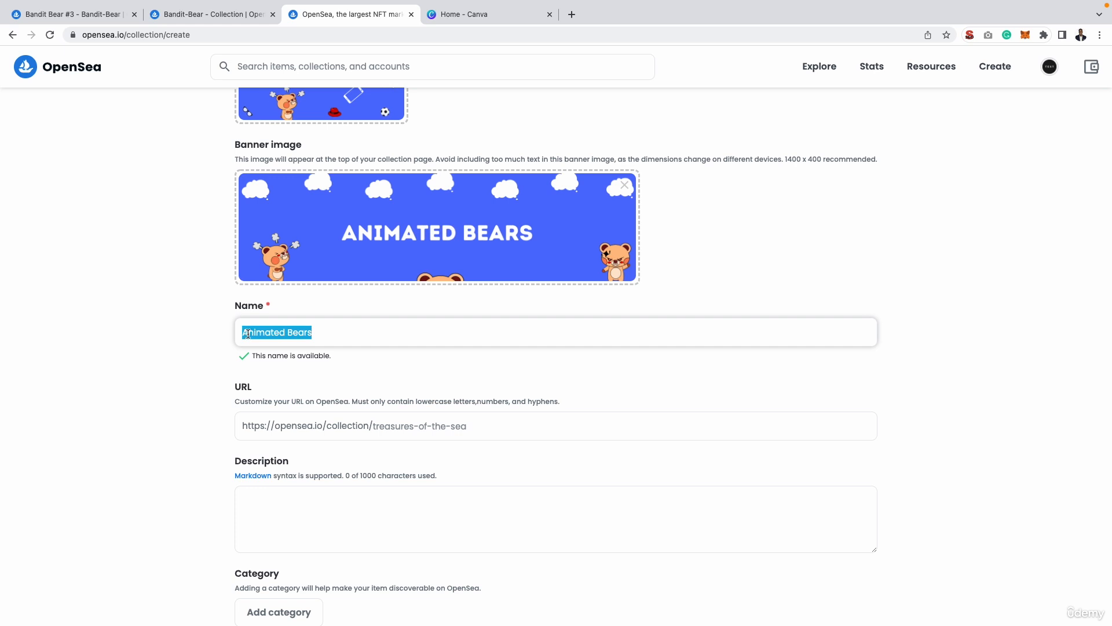
key(super+c)
click(416, 435)
key(super+v)
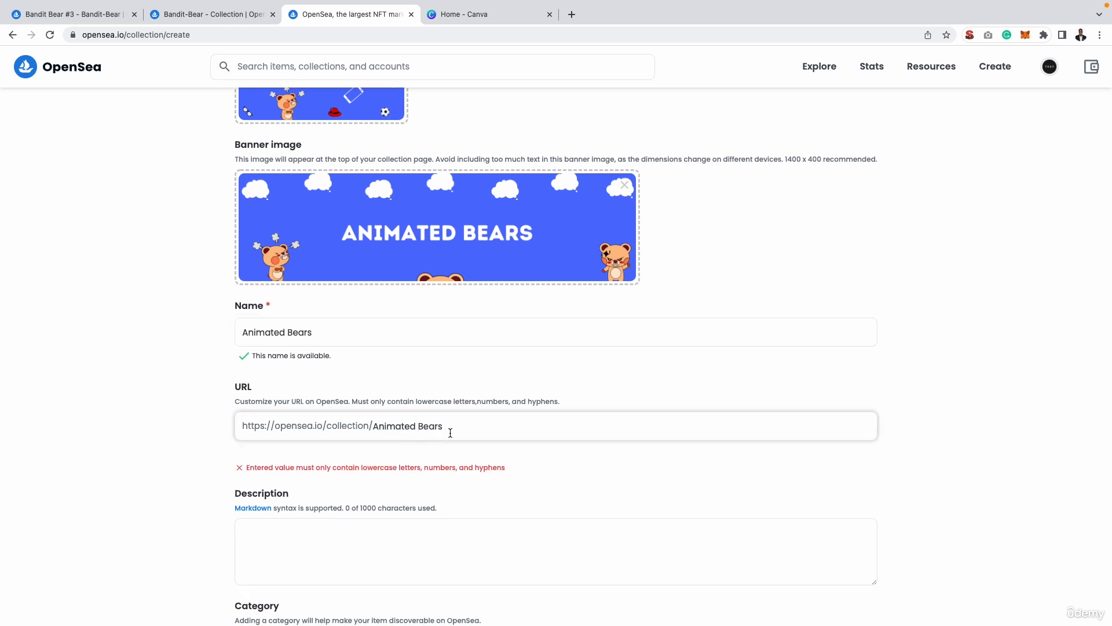
key(Left)
key(Left)
key(BackSpace)
text(-)
key(BackSpace)
text(b)
key(BackSpace)
text(a)
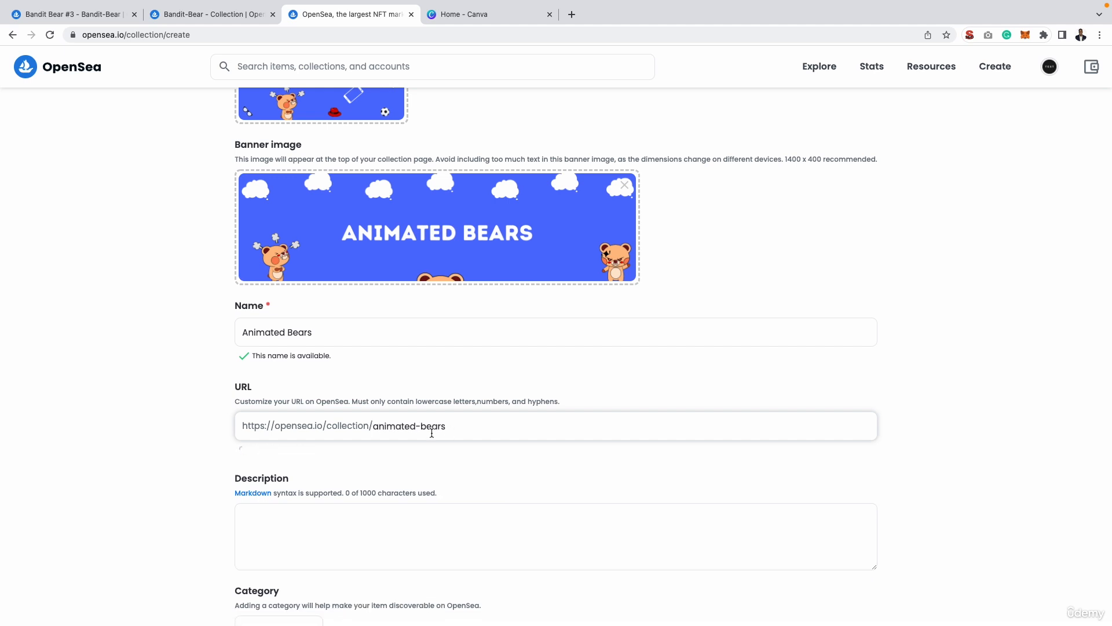
click(177, 450)
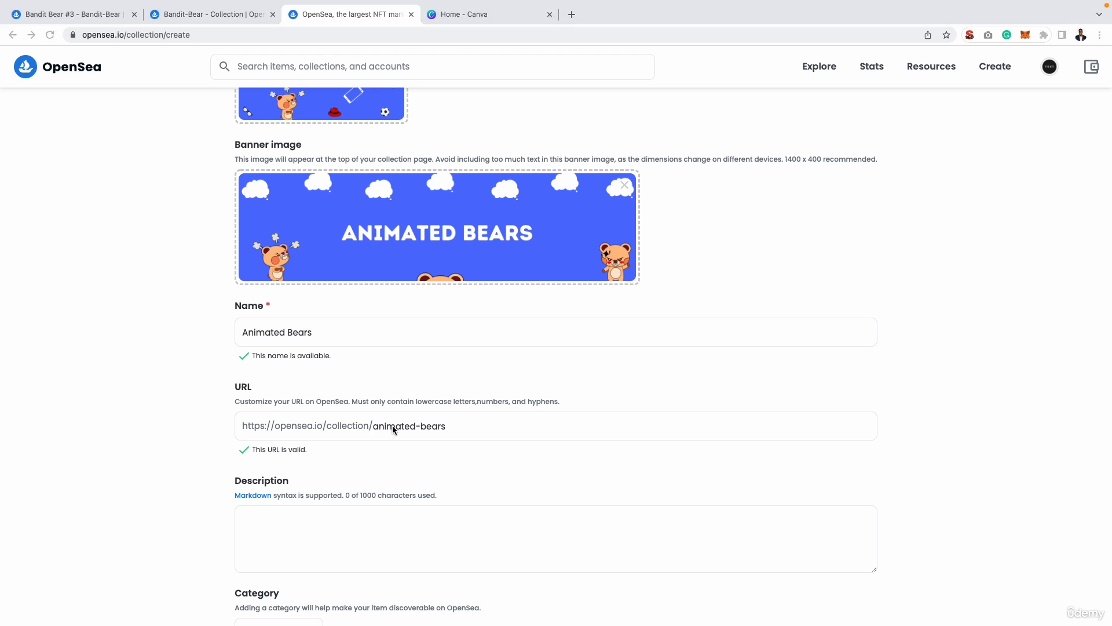
View the Bandit-Bear collection page and paste the new collection's description, including "Each bear represents a feeling we can all relate to. Which one is speaking to you?".
click(212, 18)
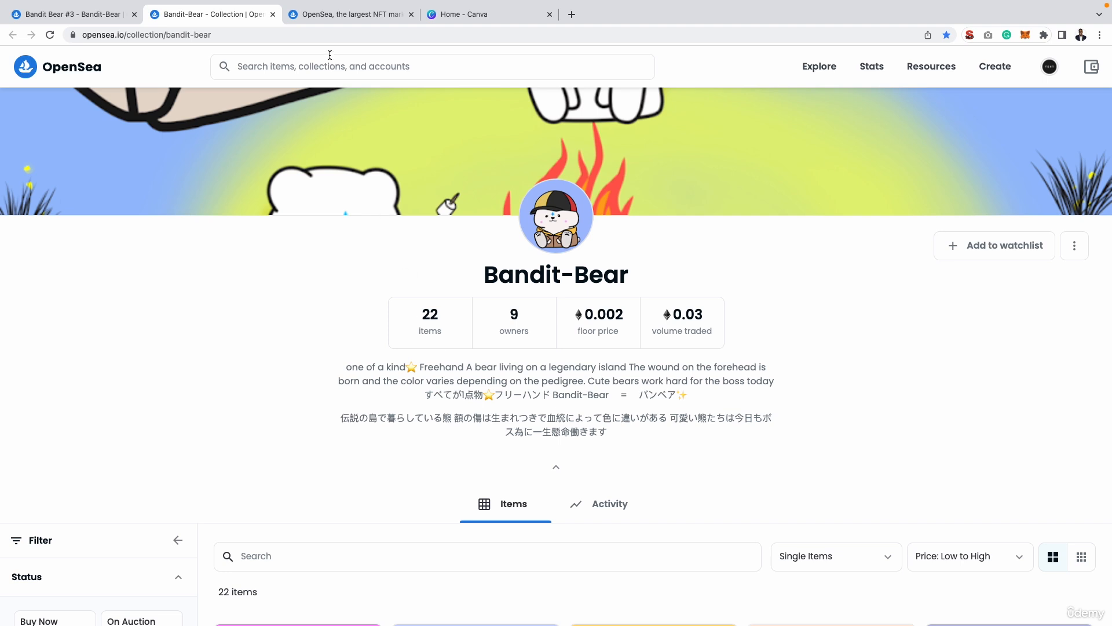
click(323, 15)
key(super+v)
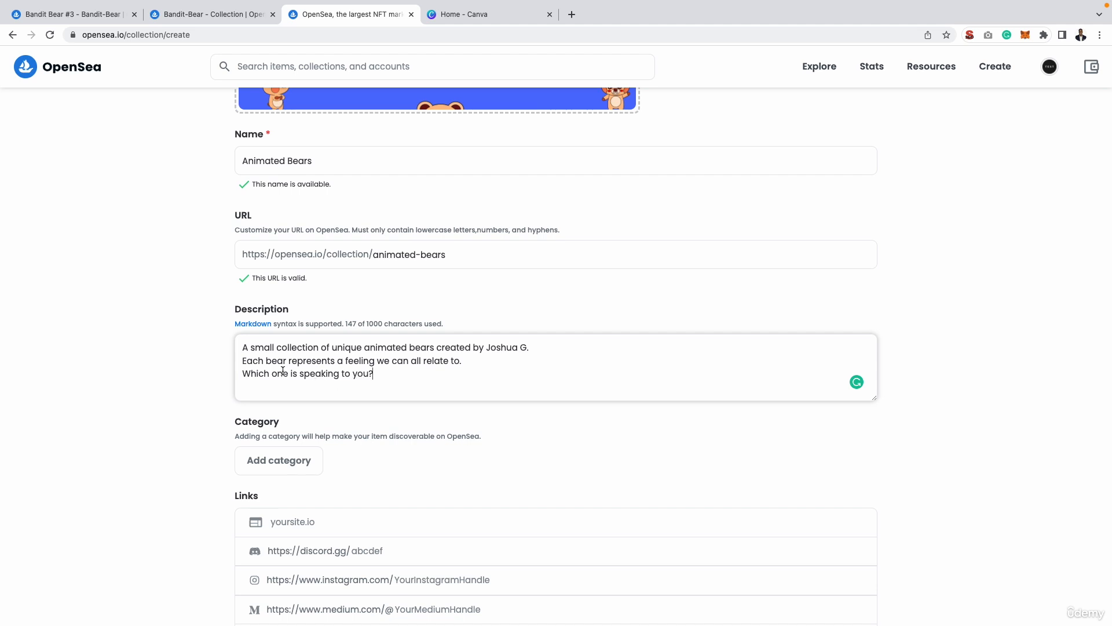
Highlight key wording in the description and compare it with the Angry bear.png and Stressed bear.png images in Preview, returning to the OpenSea form.
double_click(270, 347)
double_click(352, 346)
triple_click(322, 361)
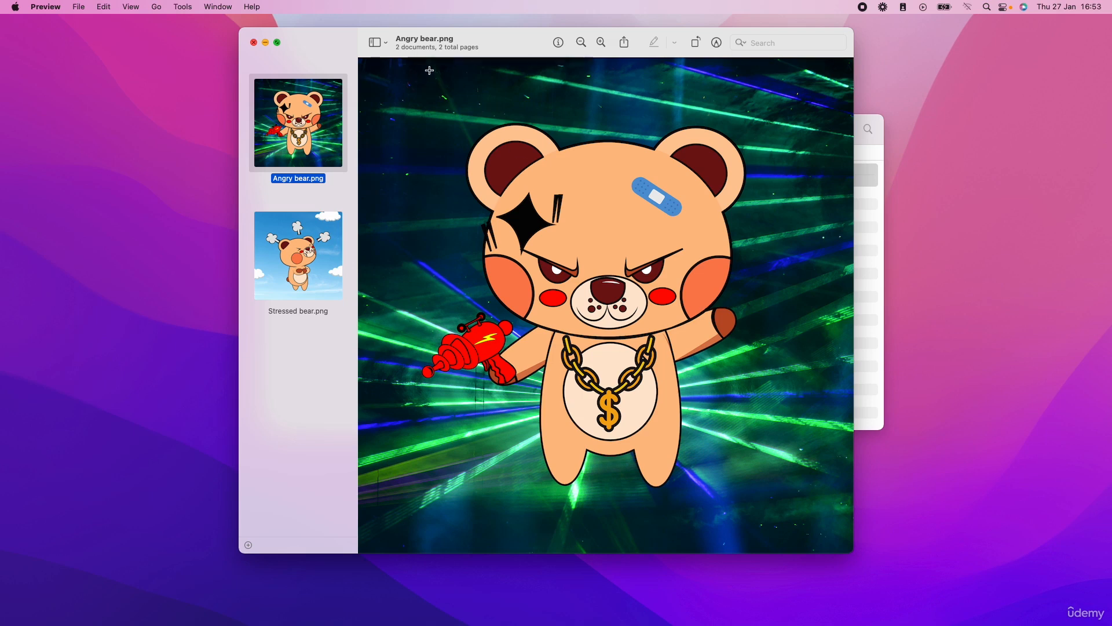
click(322, 271)
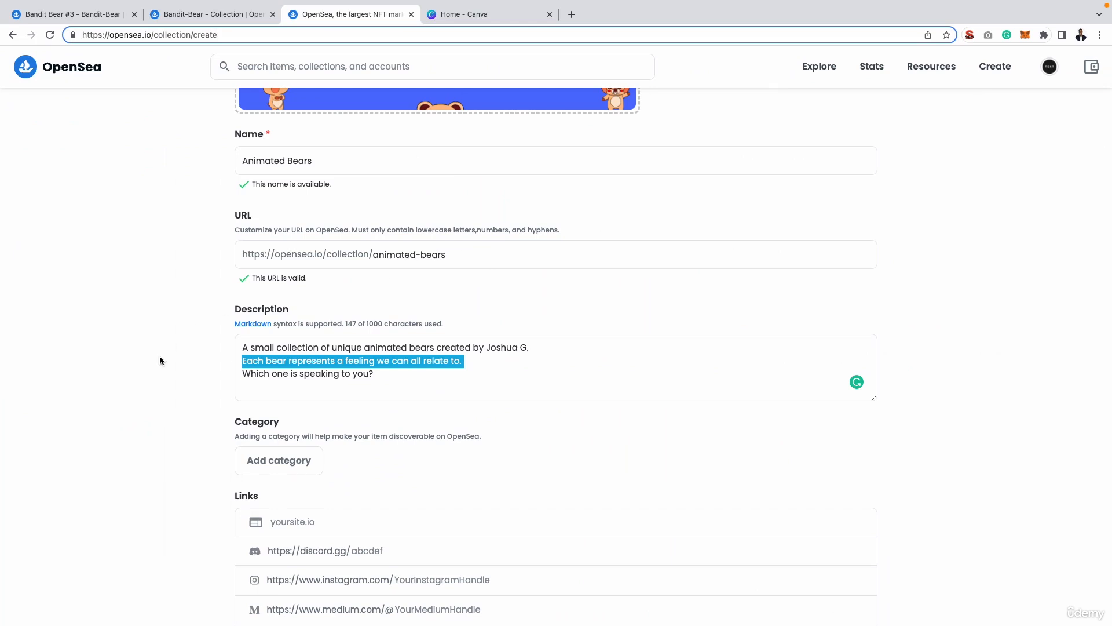
click(193, 344)
Set the collection's category to Art, removing it once and adding it again.
scroll(191, 347, down, 3)
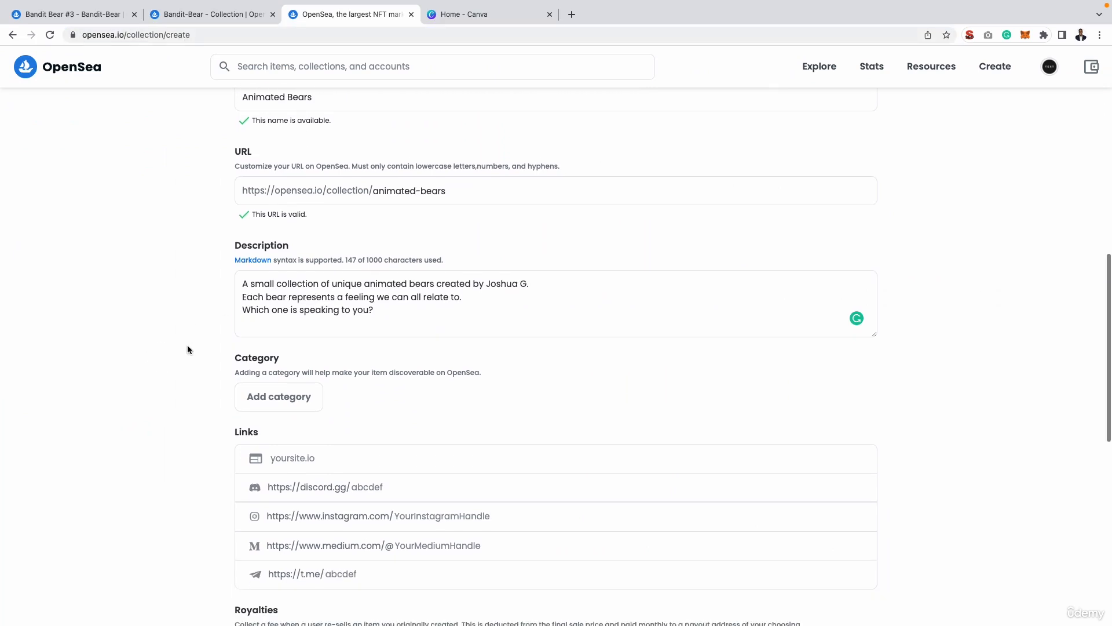
click(291, 387)
click(286, 411)
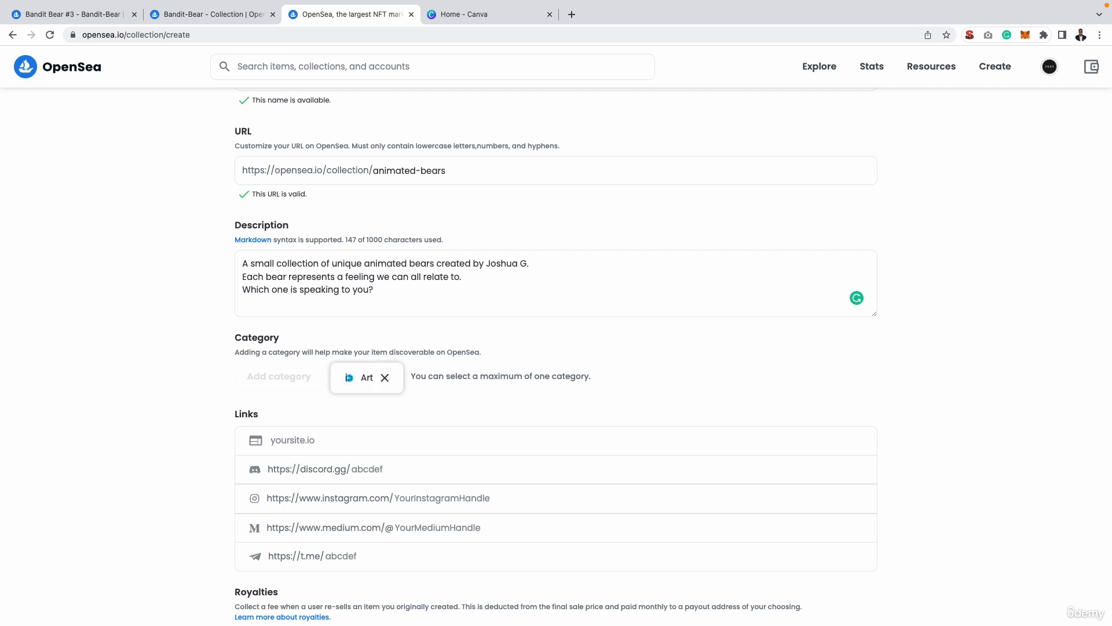
click(384, 377)
click(293, 385)
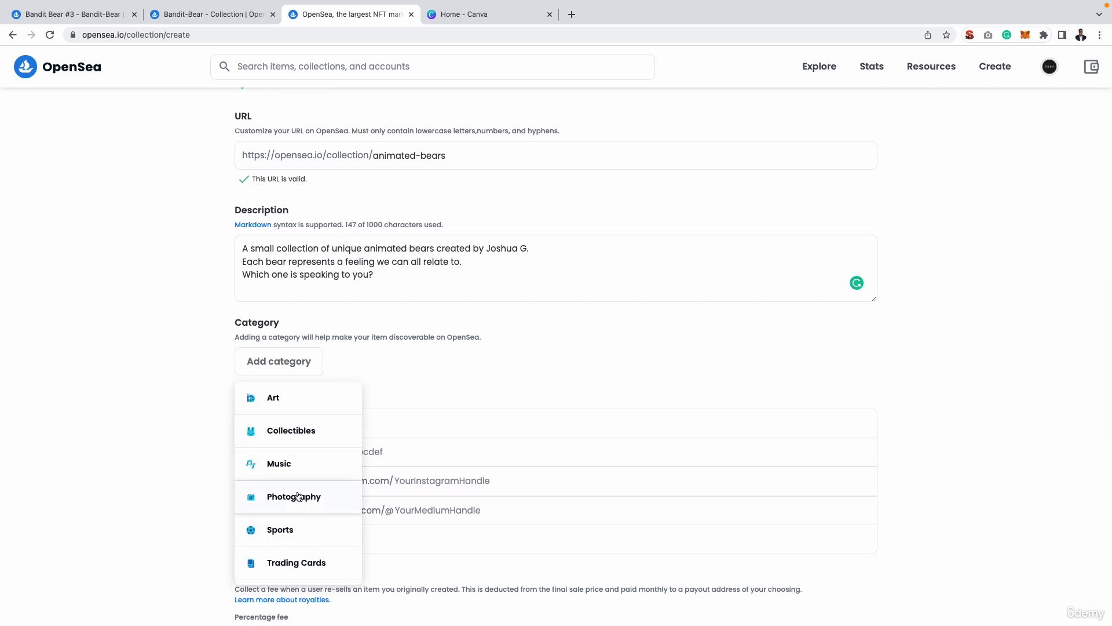
click(300, 402)
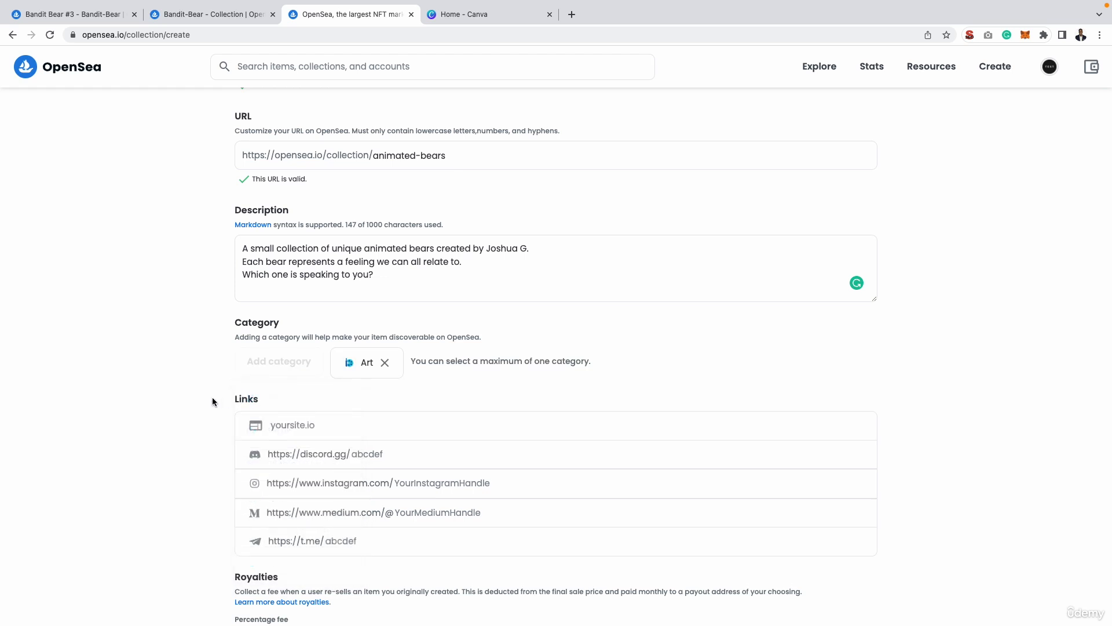
Look over the links, royalties and display theme options, view Angry bear.png in Preview, and return to the collection form.
scroll(165, 410, down, 5)
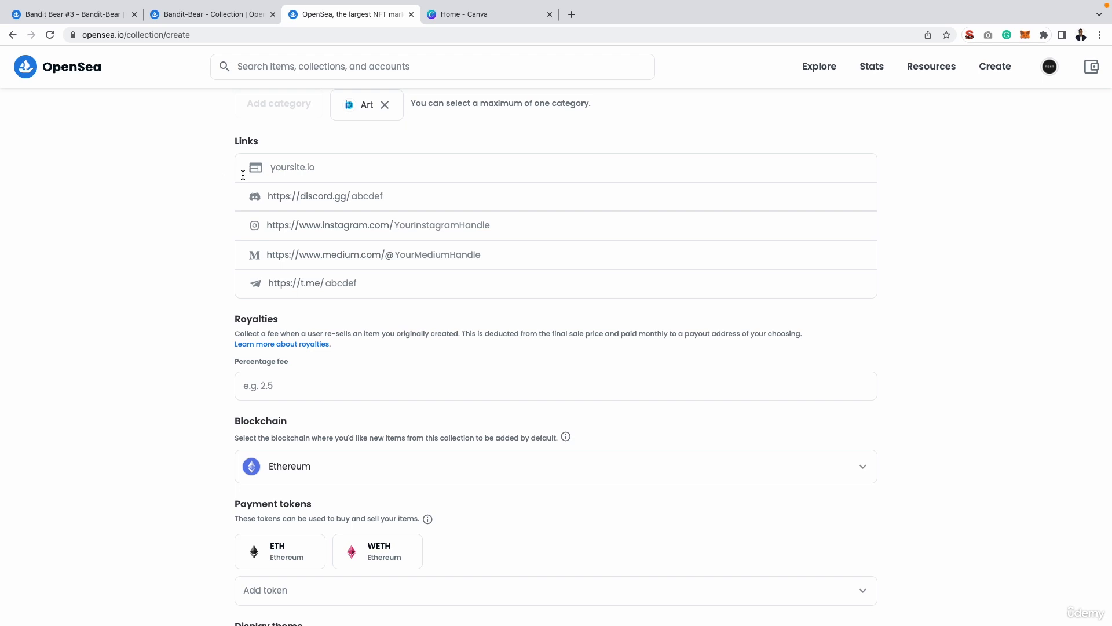
scroll(139, 259, down, 5)
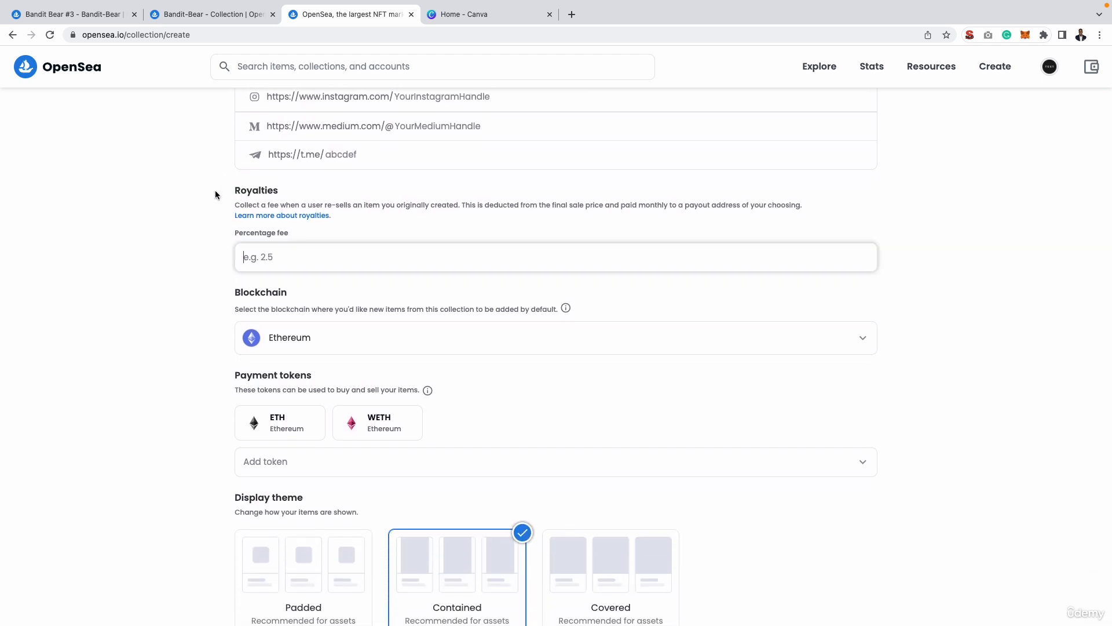
scroll(136, 208, down, 1)
scroll(137, 209, down, 1)
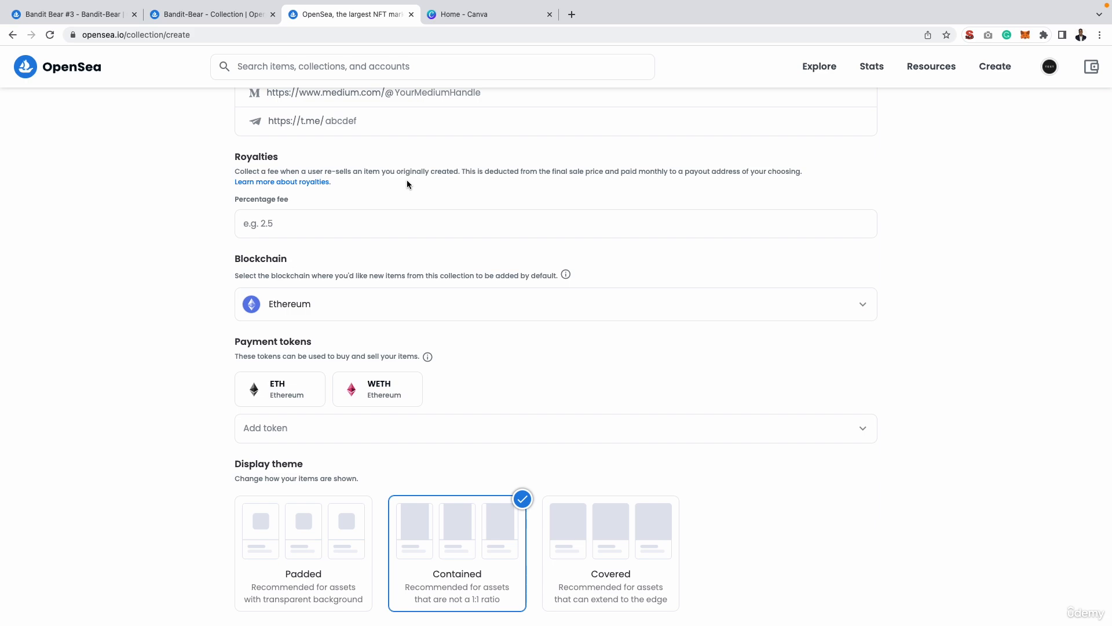
key(ctrl+Left)
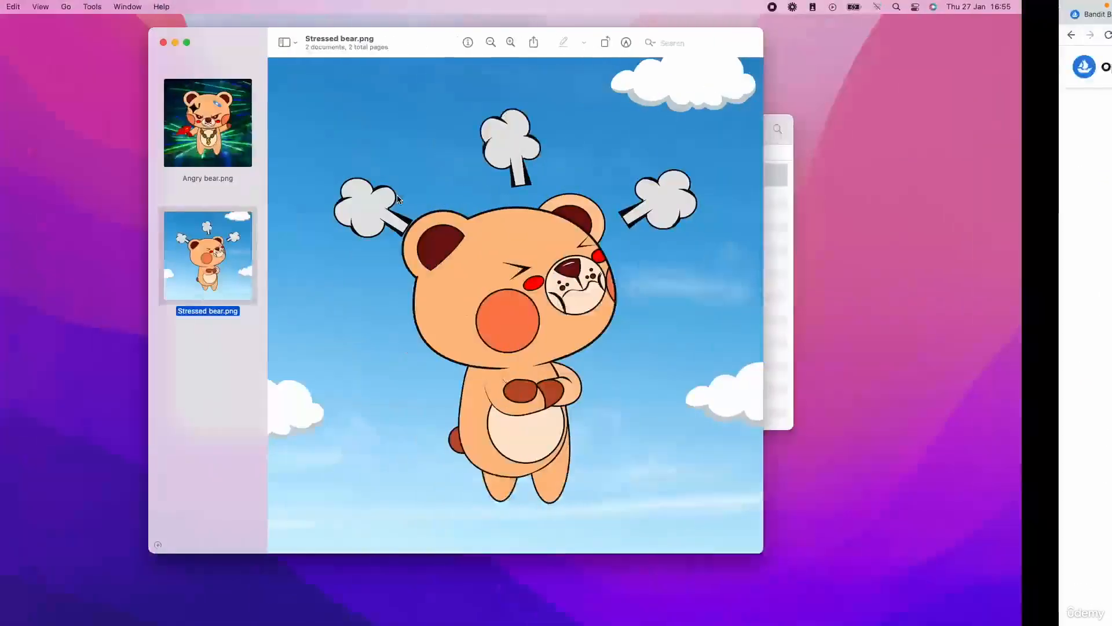
click(340, 145)
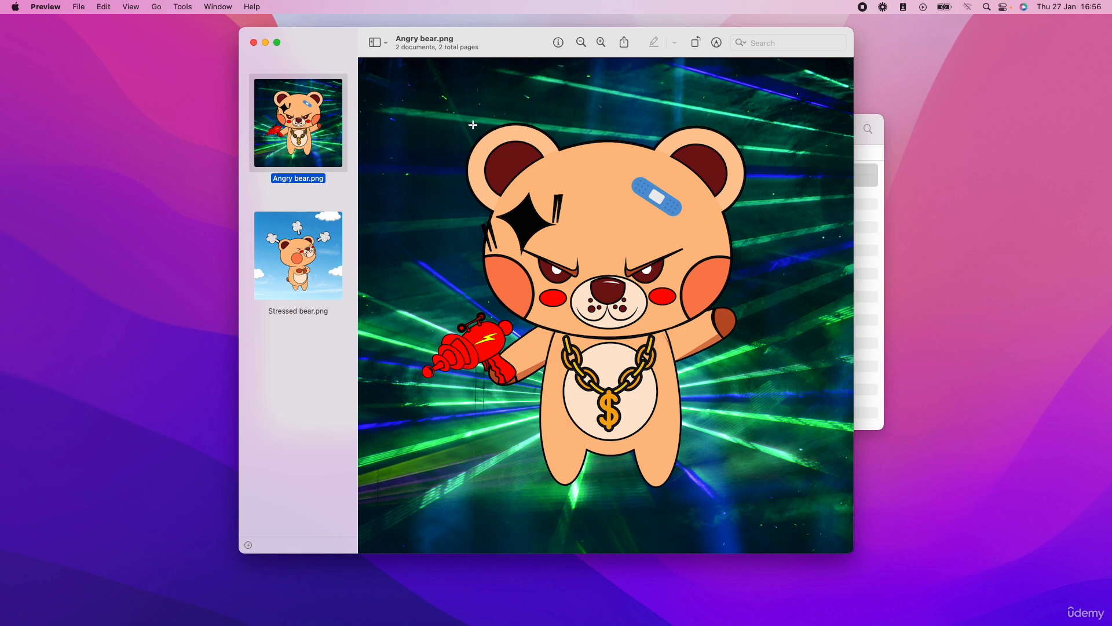
key(ctrl+Right)
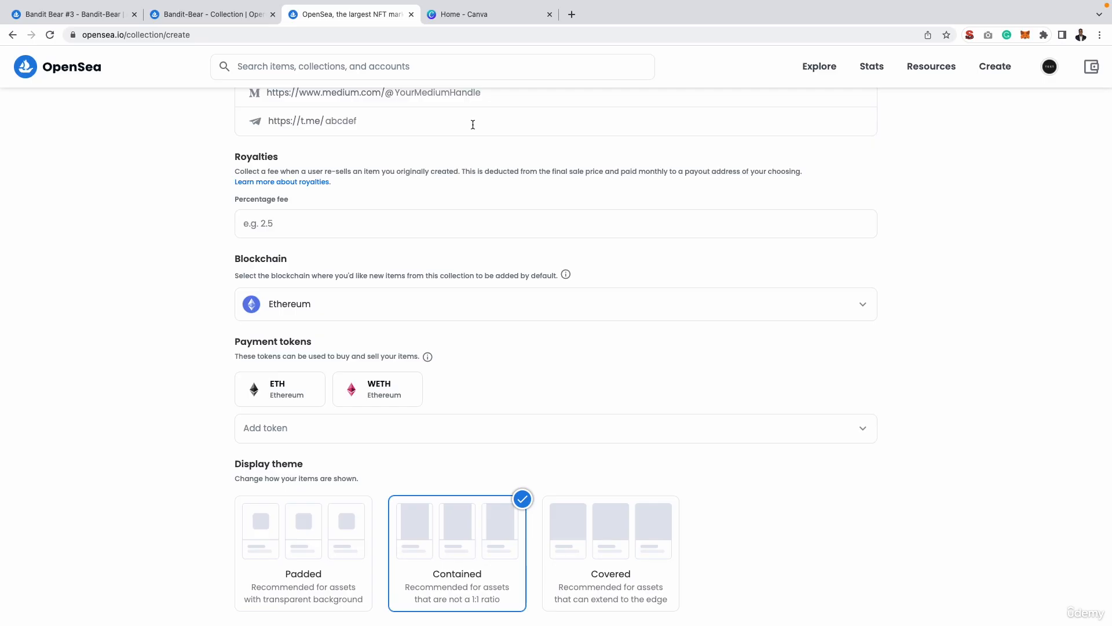
Set the royalties percentage fee to 2.5.
click(271, 227)
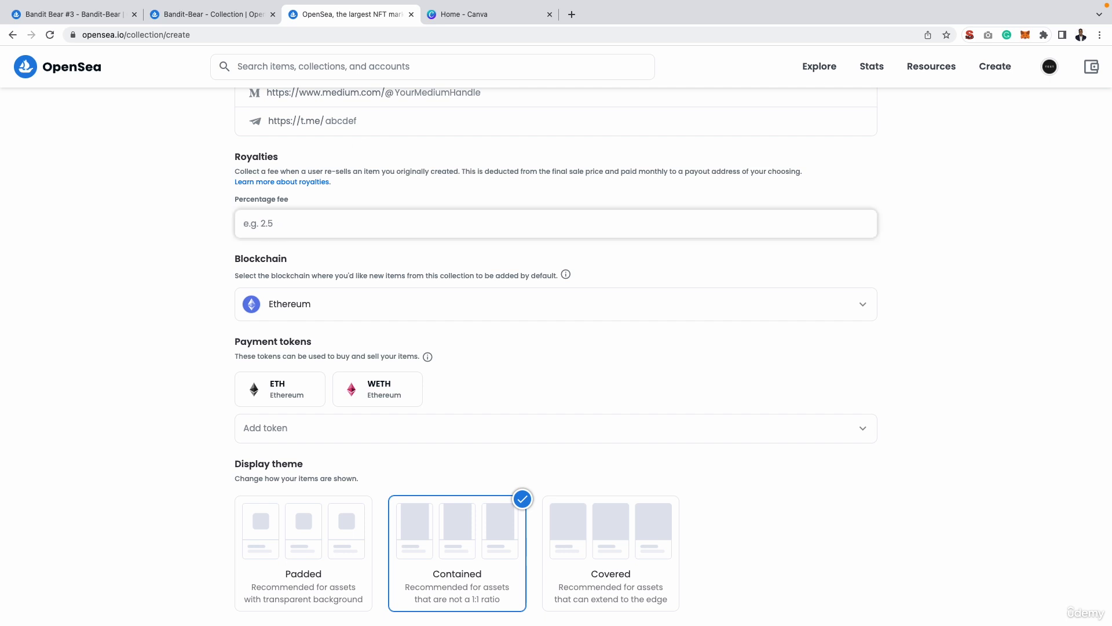
text(2.5)
click(165, 244)
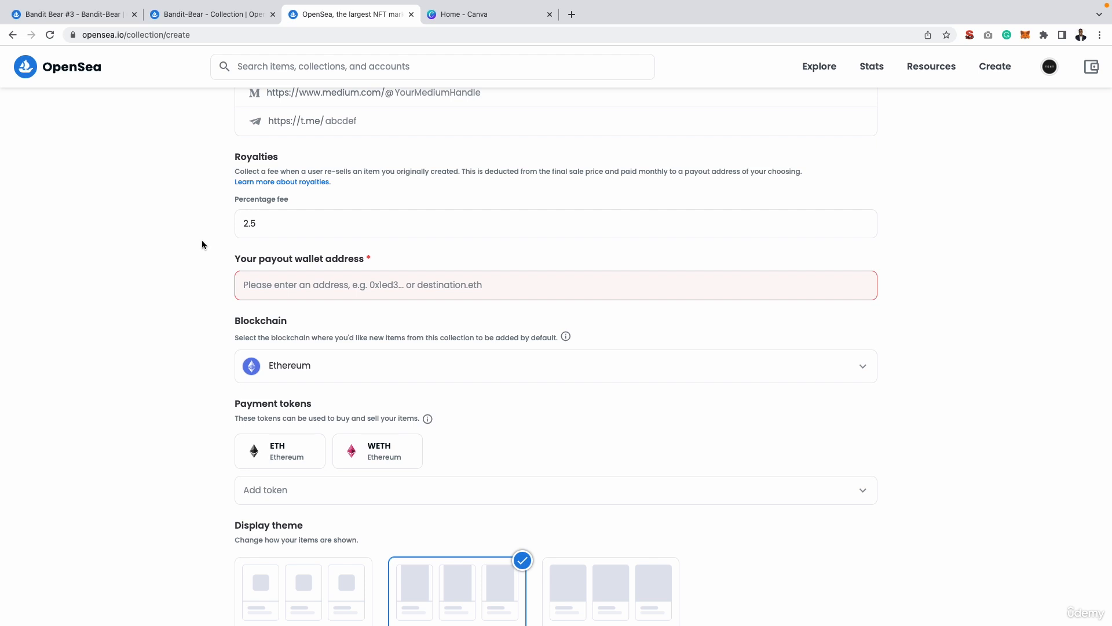
Copy the Test Account's wallet address from the MetaMask extension and paste it as the payout wallet address.
click(1026, 39)
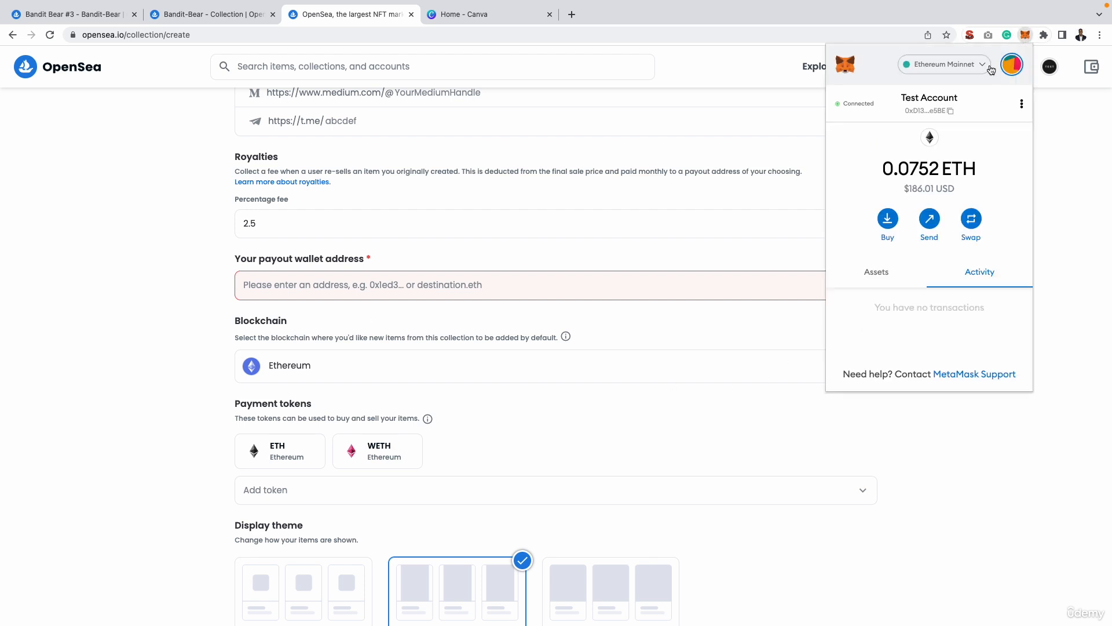
click(920, 113)
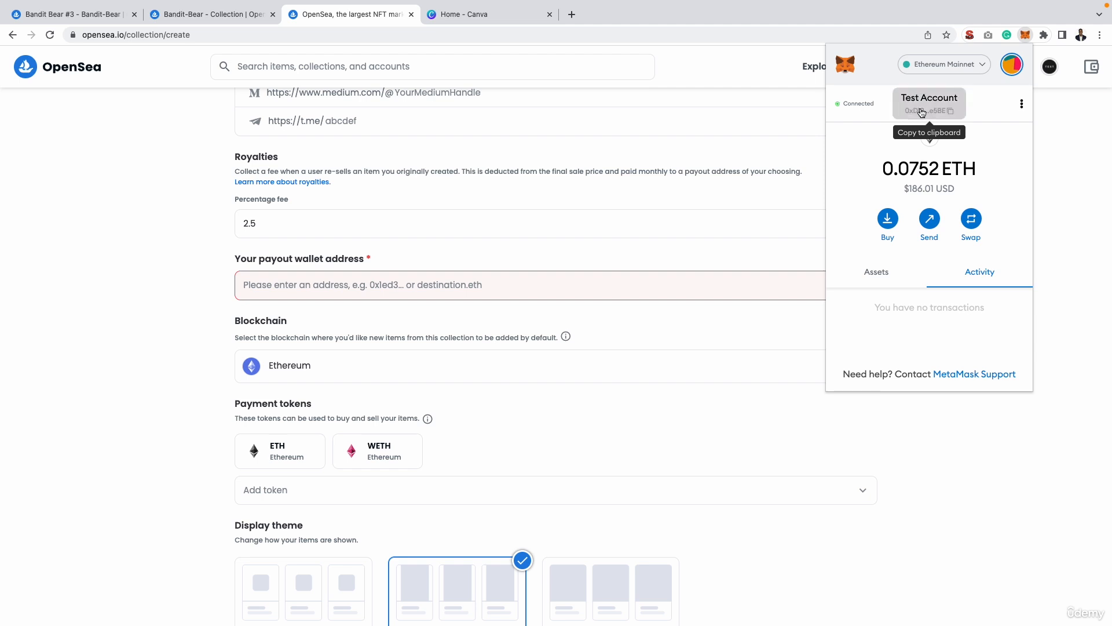
click(345, 281)
click(345, 281)
key(super+v)
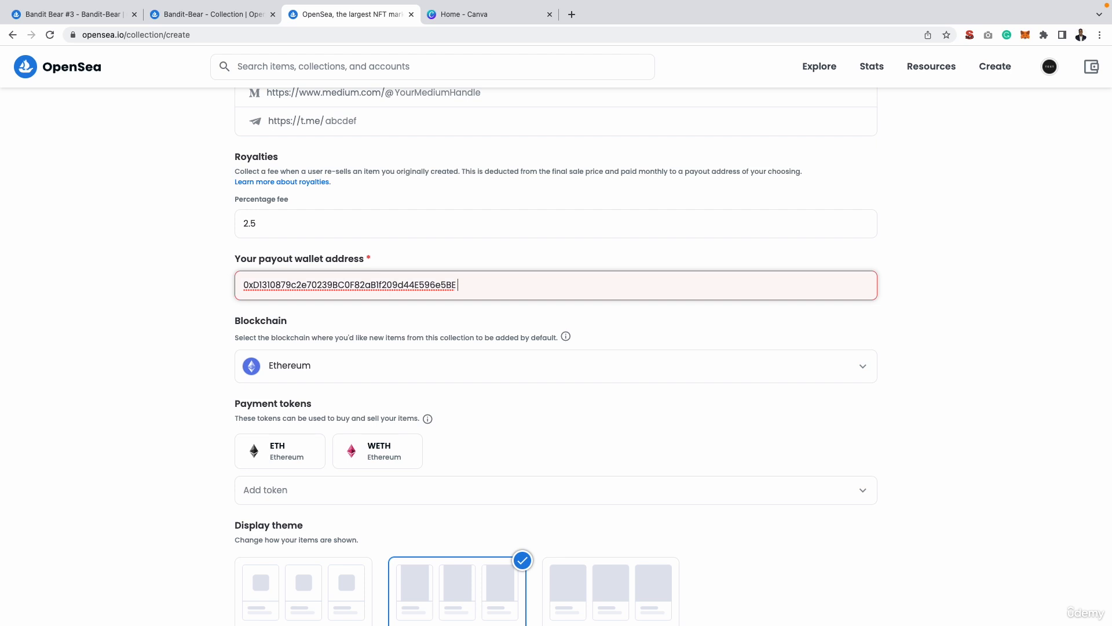
Clear the payout wallet address and paste the copied wallet address again without extra characters.
text(g3)
key(BackSpace)
key(BackSpace)
key(BackSpace)
key(super+a)
key(BackSpace)
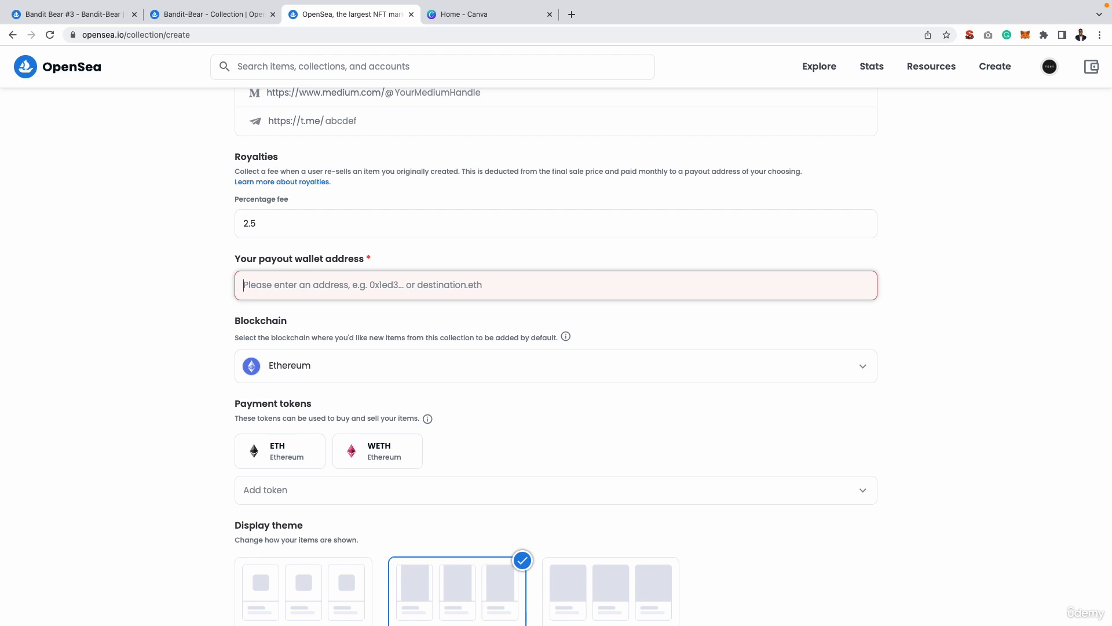
key(super+v)
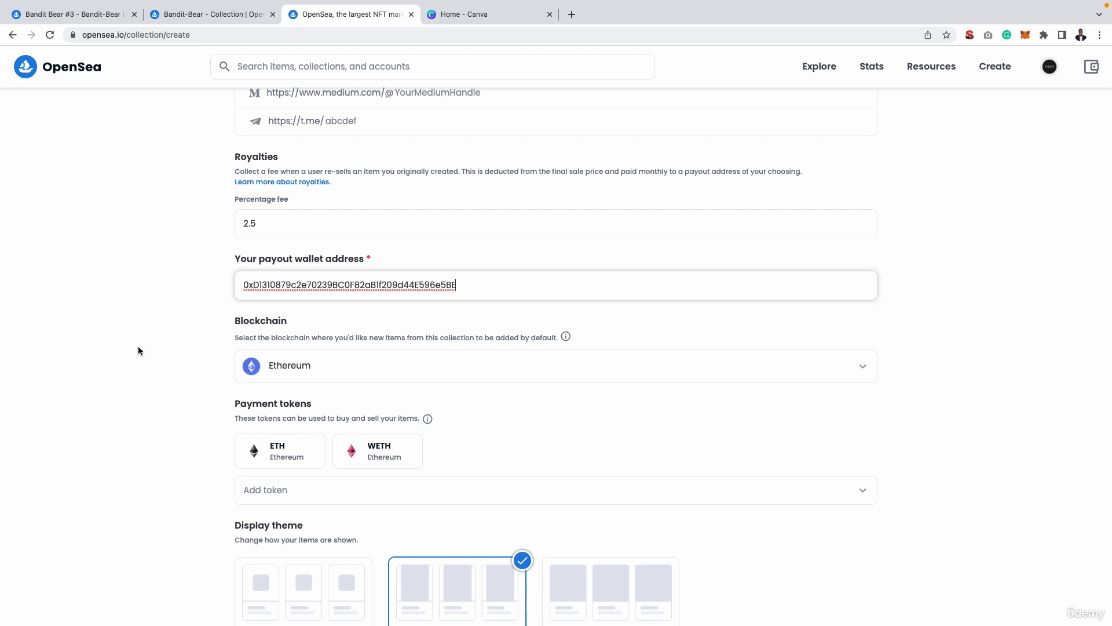
click(136, 345)
Set the display theme to Covered and create the collection.
scroll(136, 346, down, 3)
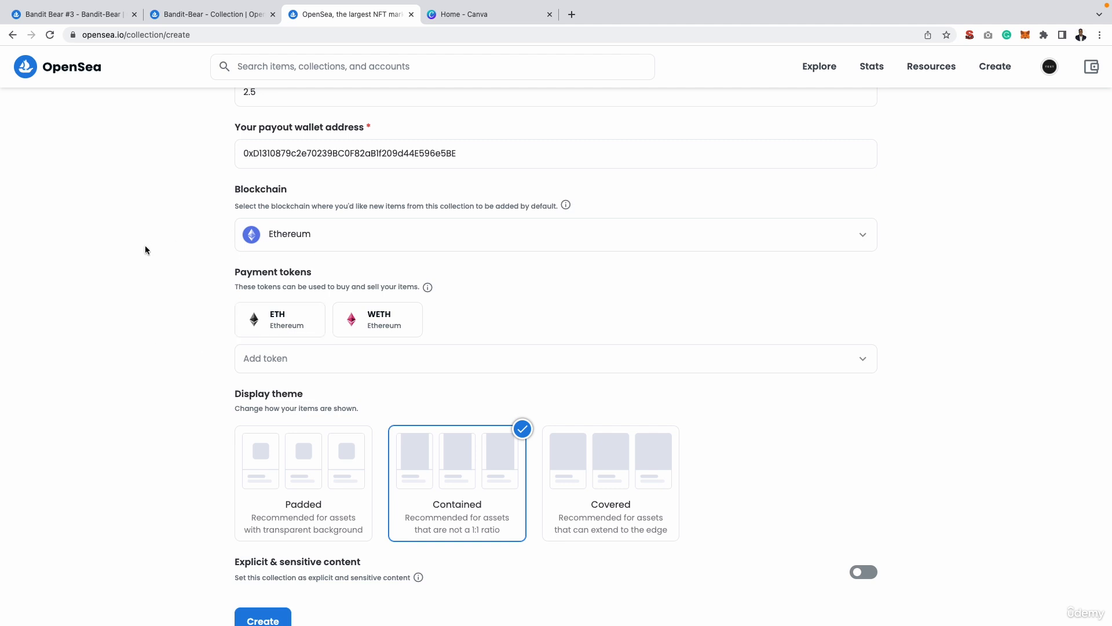
scroll(137, 263, down, 1)
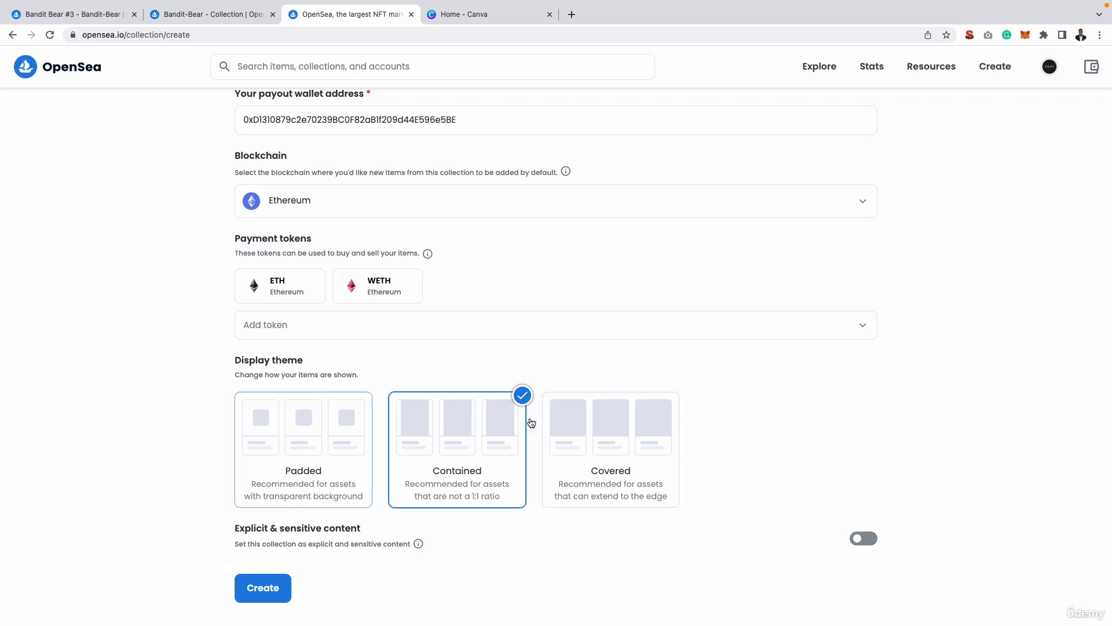
click(590, 420)
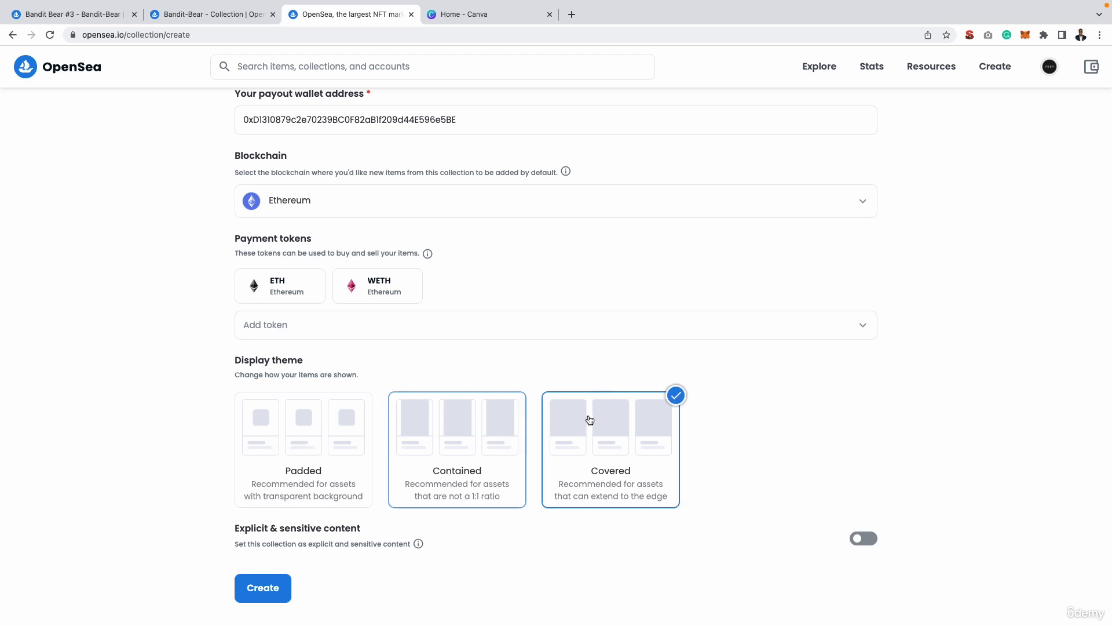
click(270, 587)
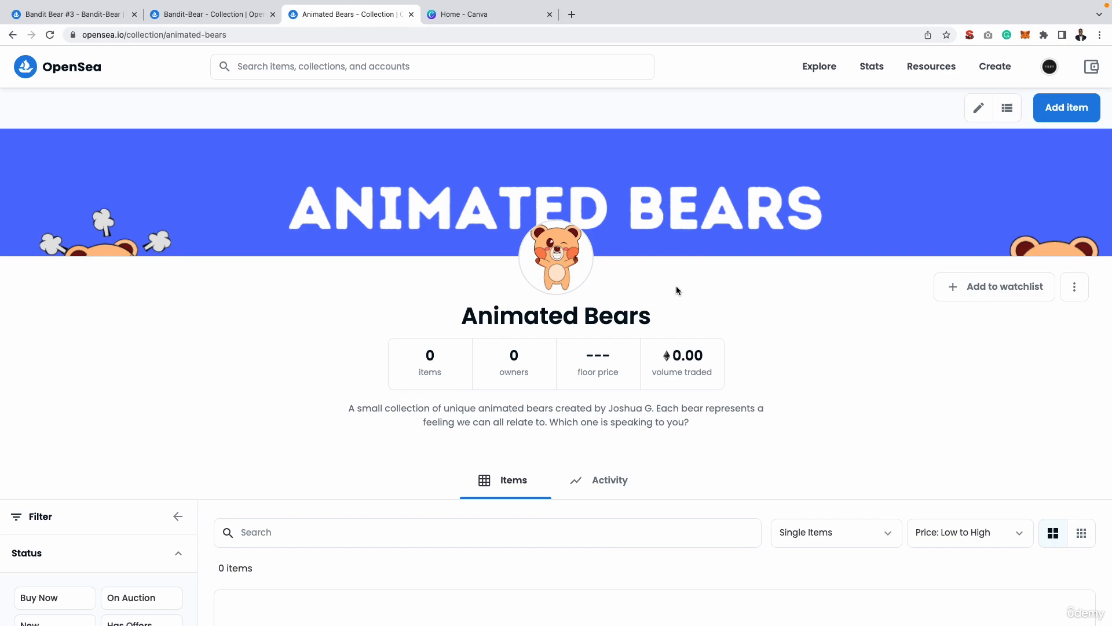
Add a new item to the Animated Bears collection and upload Angry bear.png from the Desktop's NFTs folder.
key(ctrl+Left)
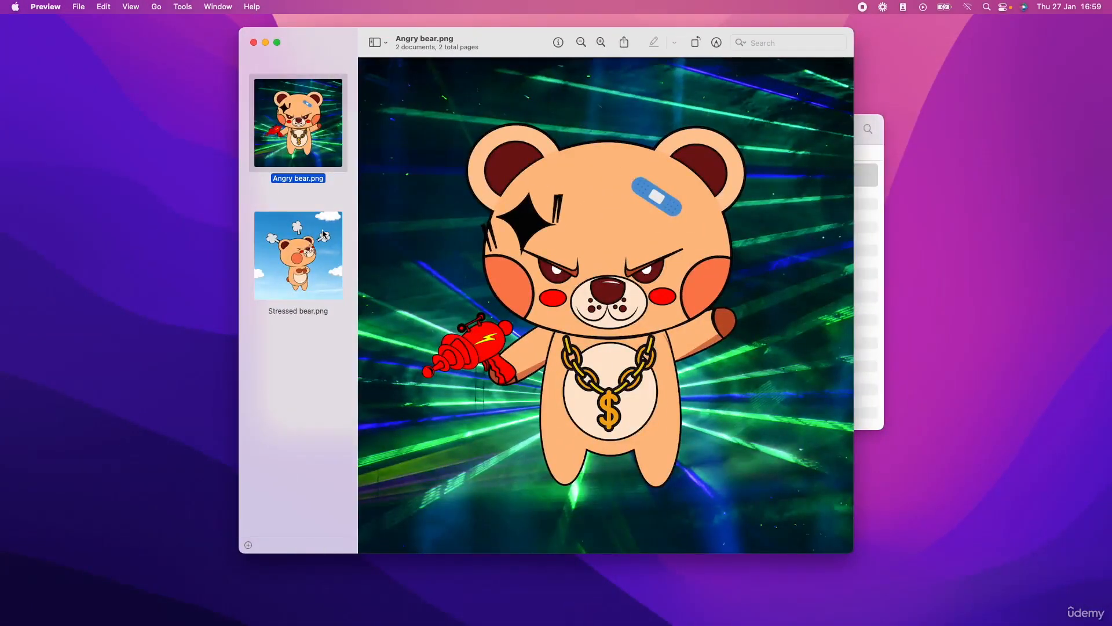
key(ctrl+Right)
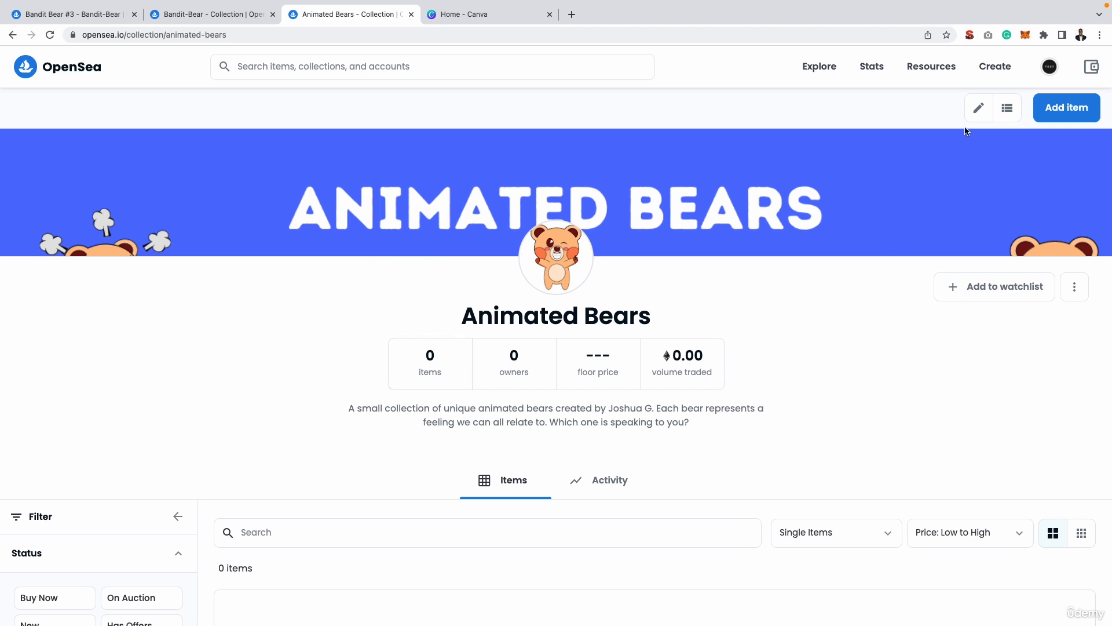
click(1048, 107)
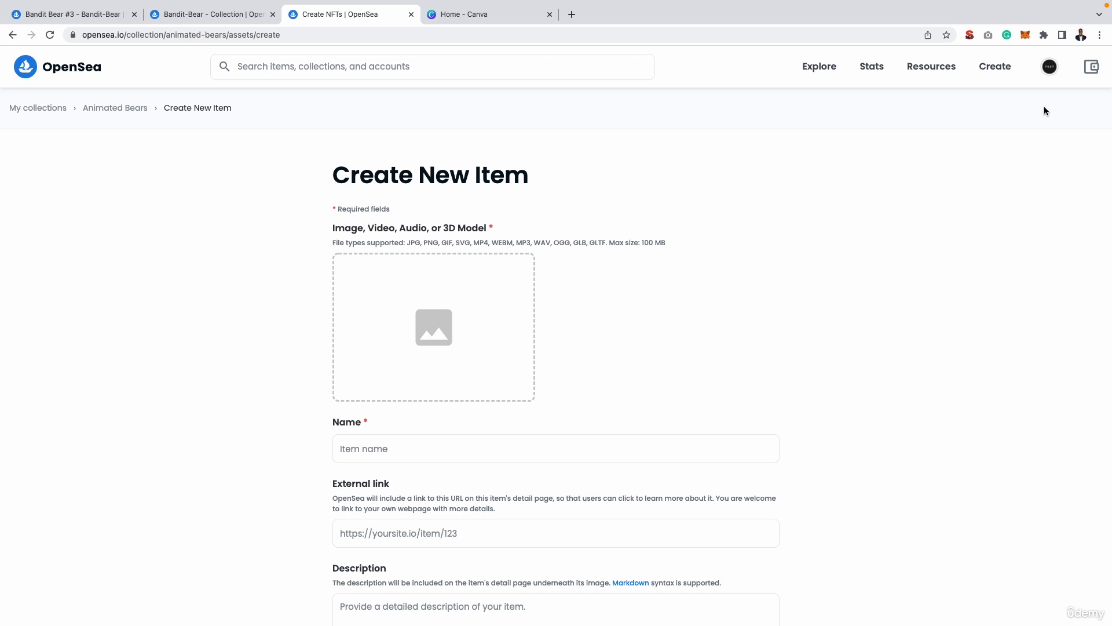
click(483, 307)
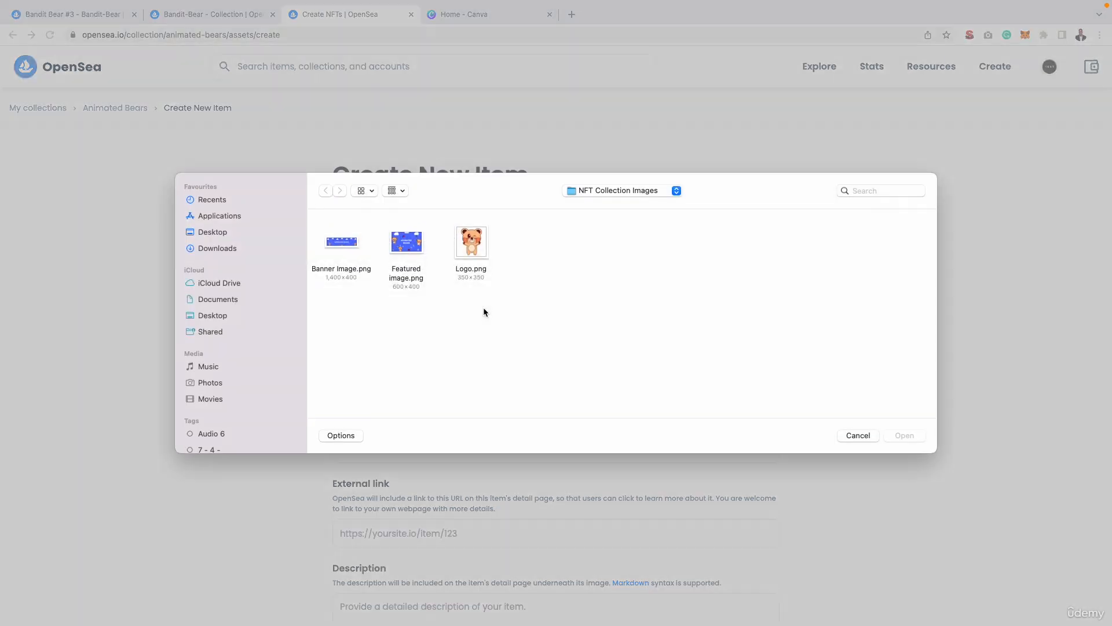
click(216, 229)
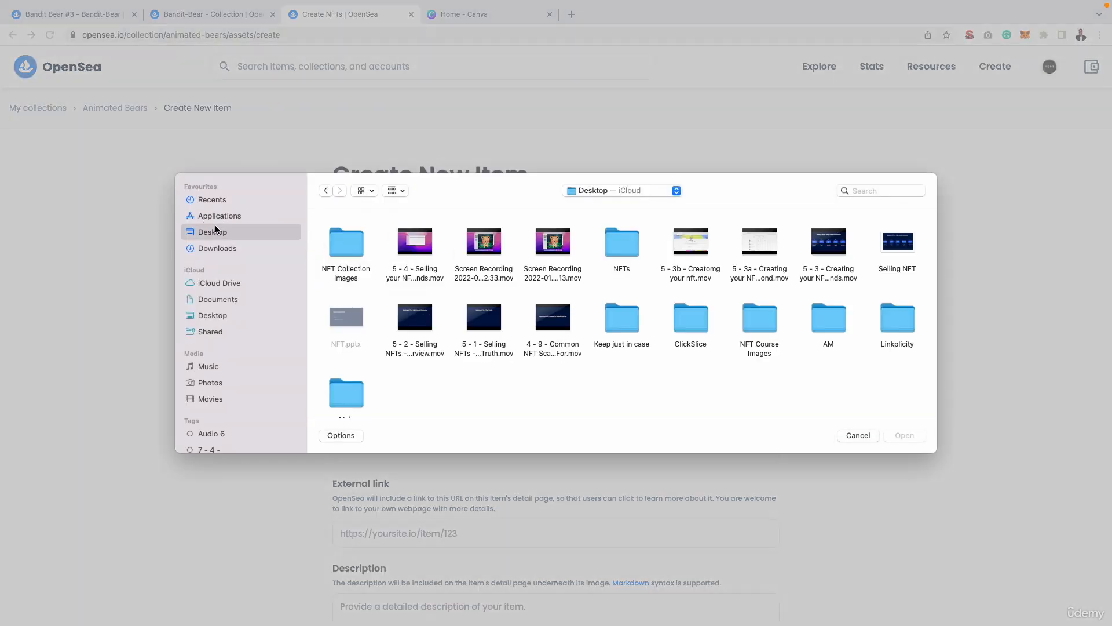
click(618, 248)
double_click(618, 248)
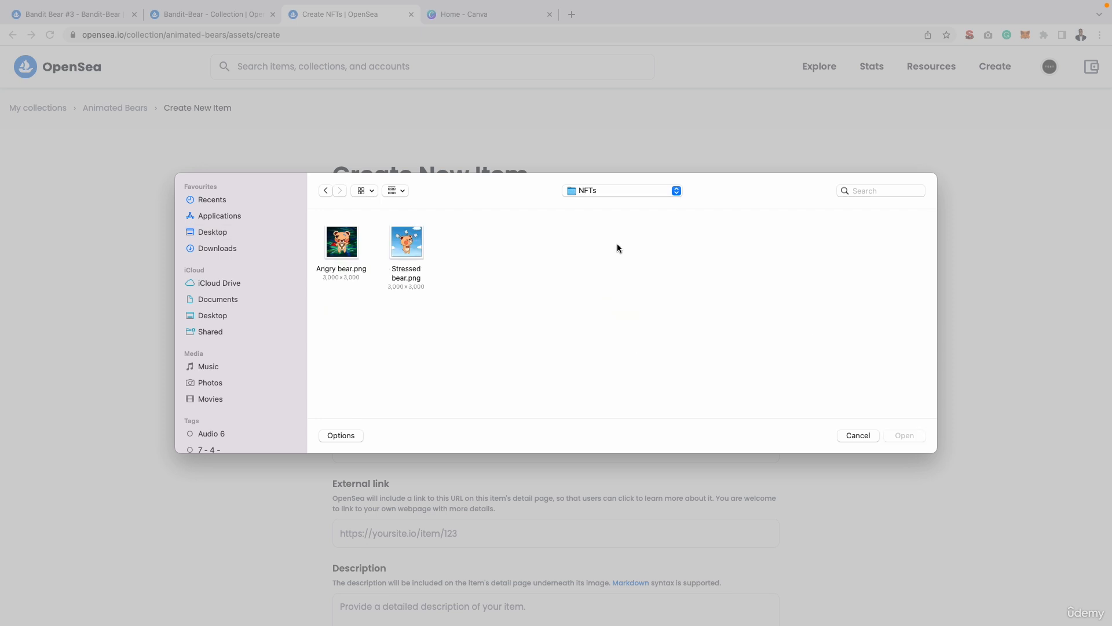
double_click(344, 240)
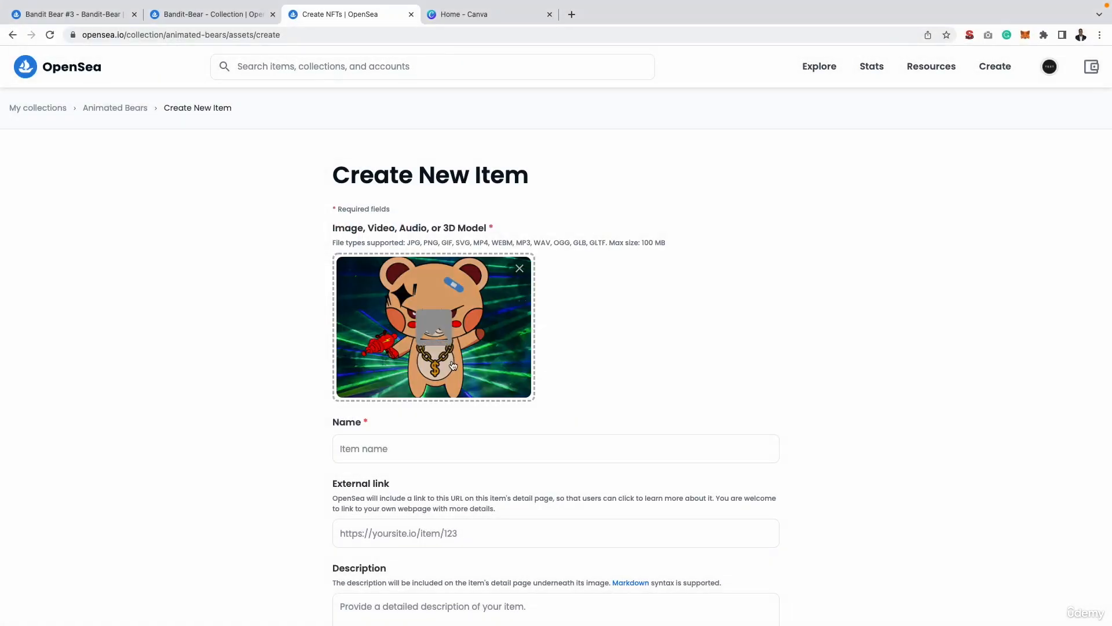
Name the item Angry Teddy and enter the description "Teddy is looking for revenge after someone stole his phone.".
click(420, 445)
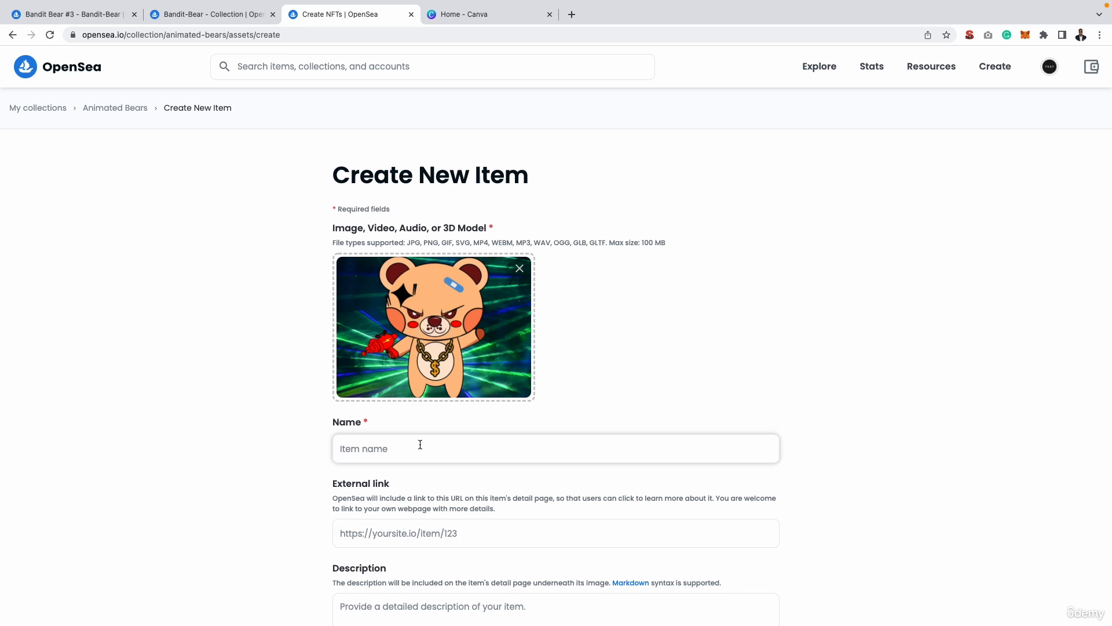
text(Angry Teddy)
scroll(287, 453, down, 2)
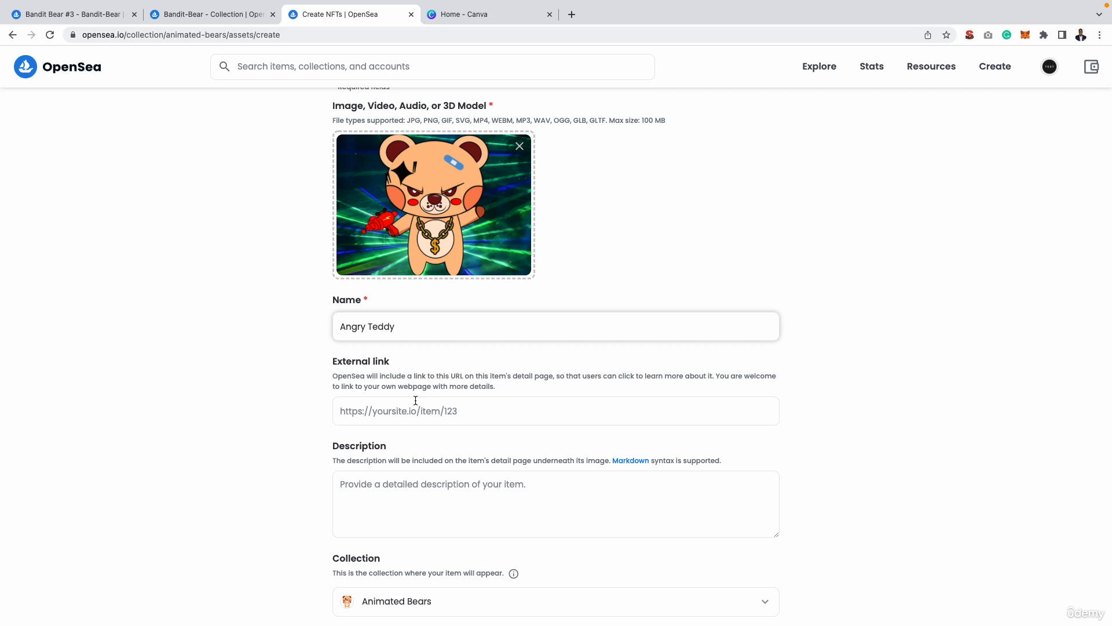
scroll(415, 400, down, 1)
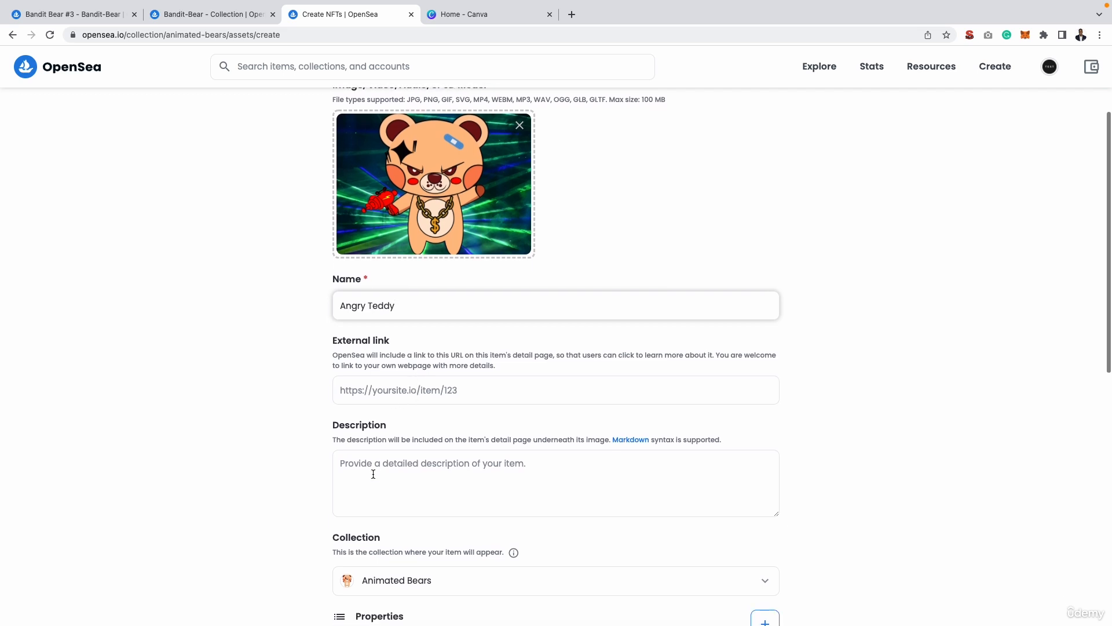
click(348, 460)
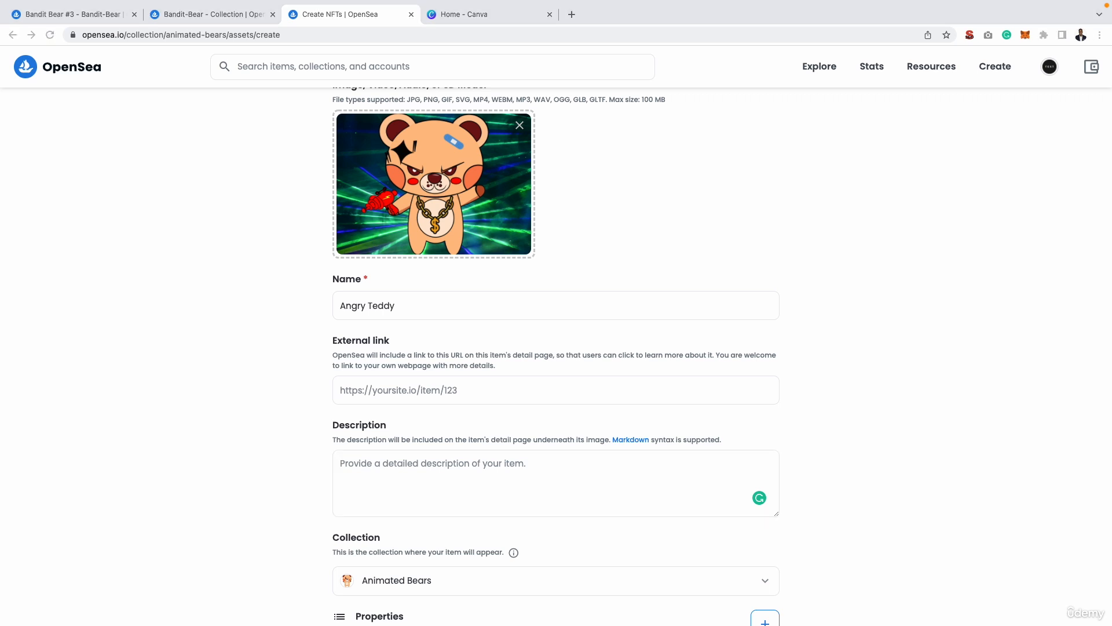
click(460, 457)
key(super+v)
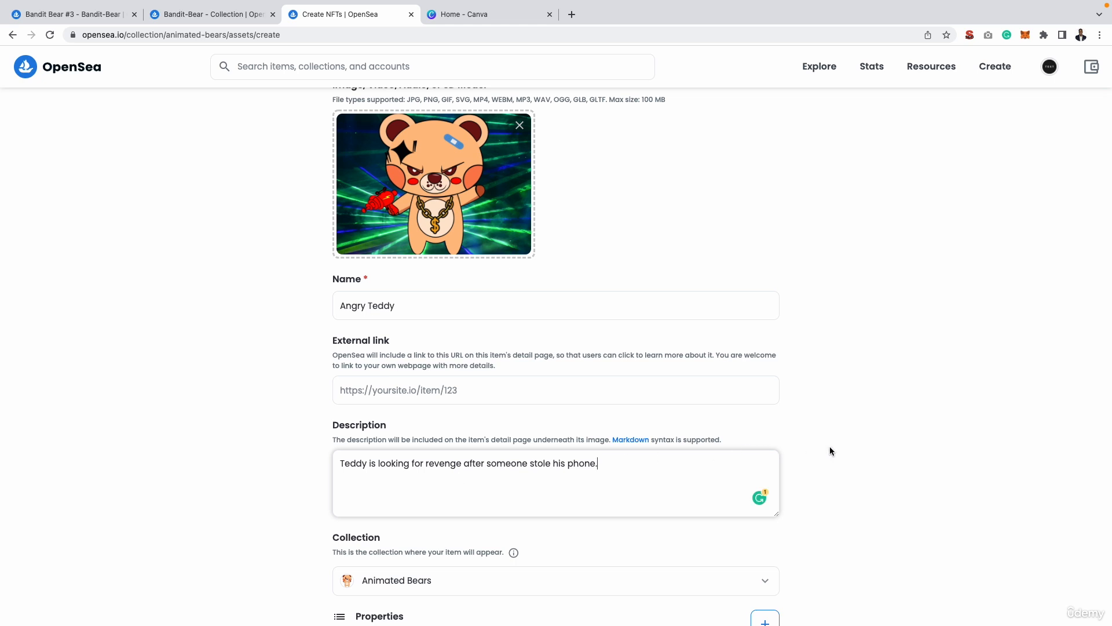
Create the Angry Teddy item in the Animated Bears collection and open its sale listing form.
scroll(830, 451, down, 1)
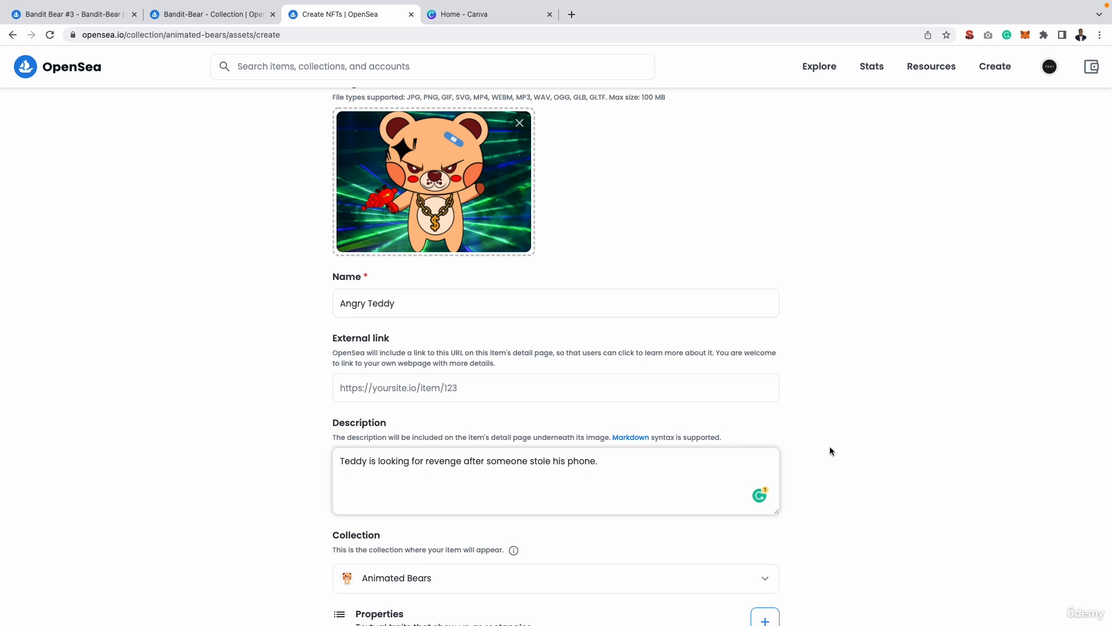
scroll(808, 444, down, 5)
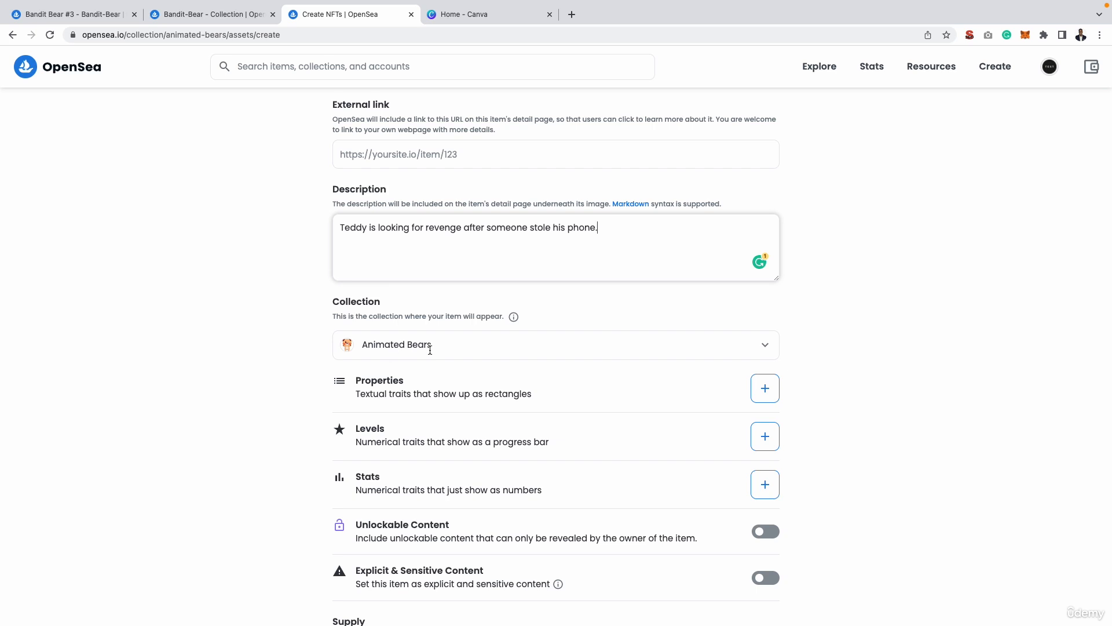
scroll(288, 361, down, 4)
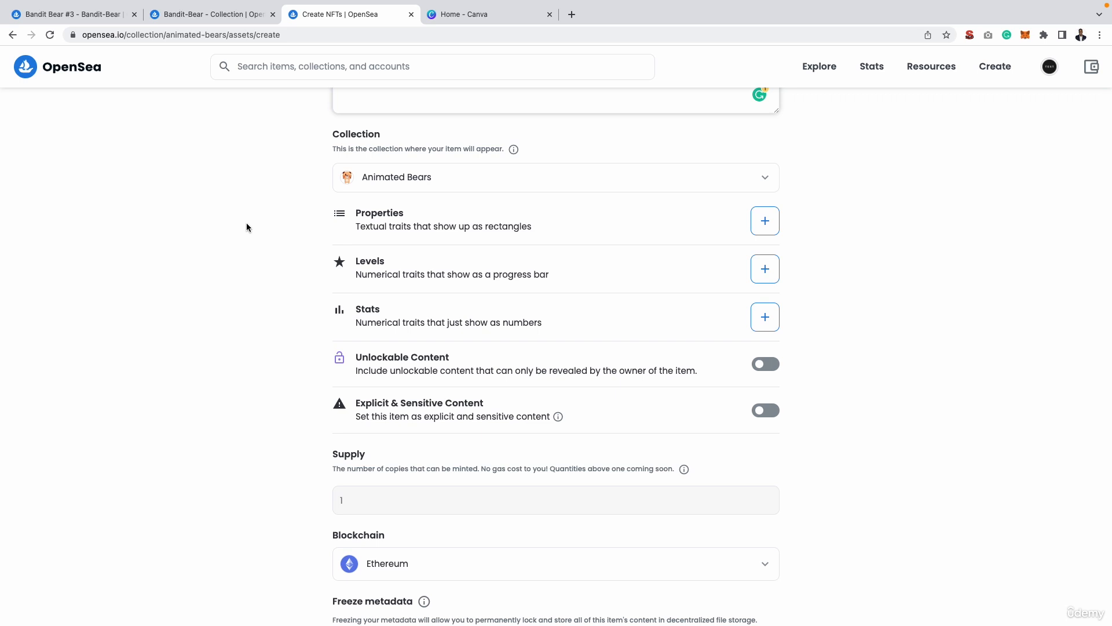
scroll(267, 310, down, 1)
scroll(266, 314, down, 3)
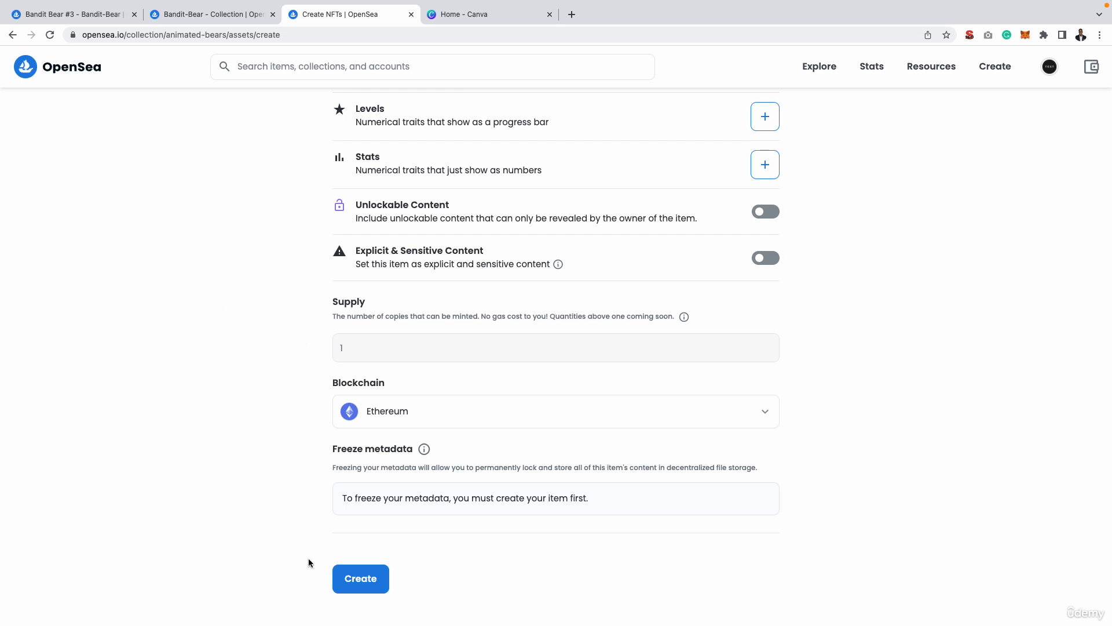
click(362, 580)
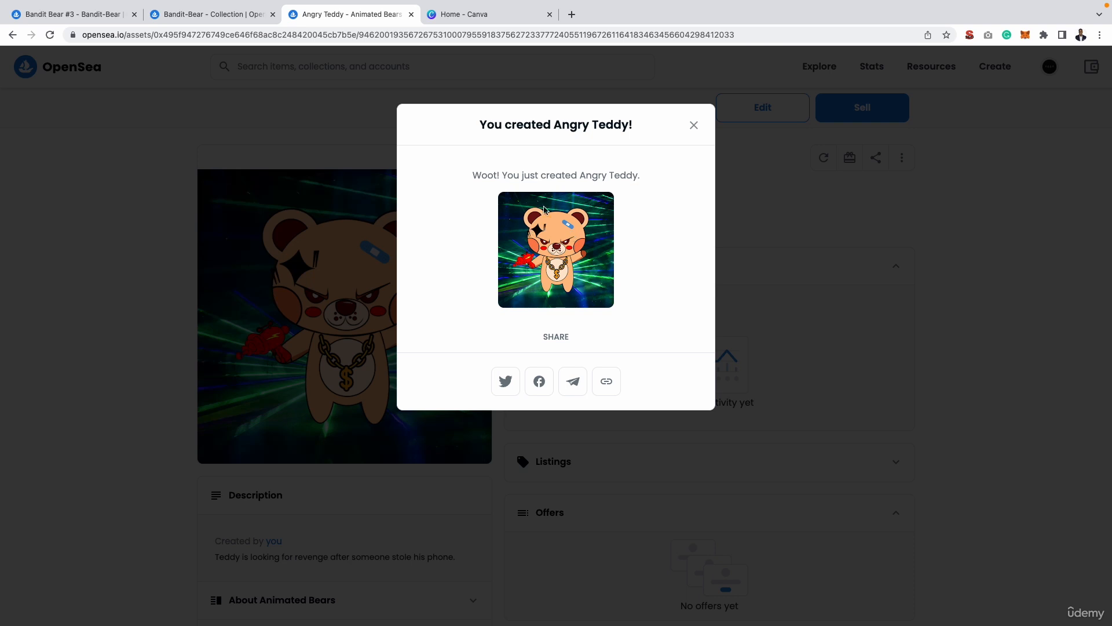
click(695, 126)
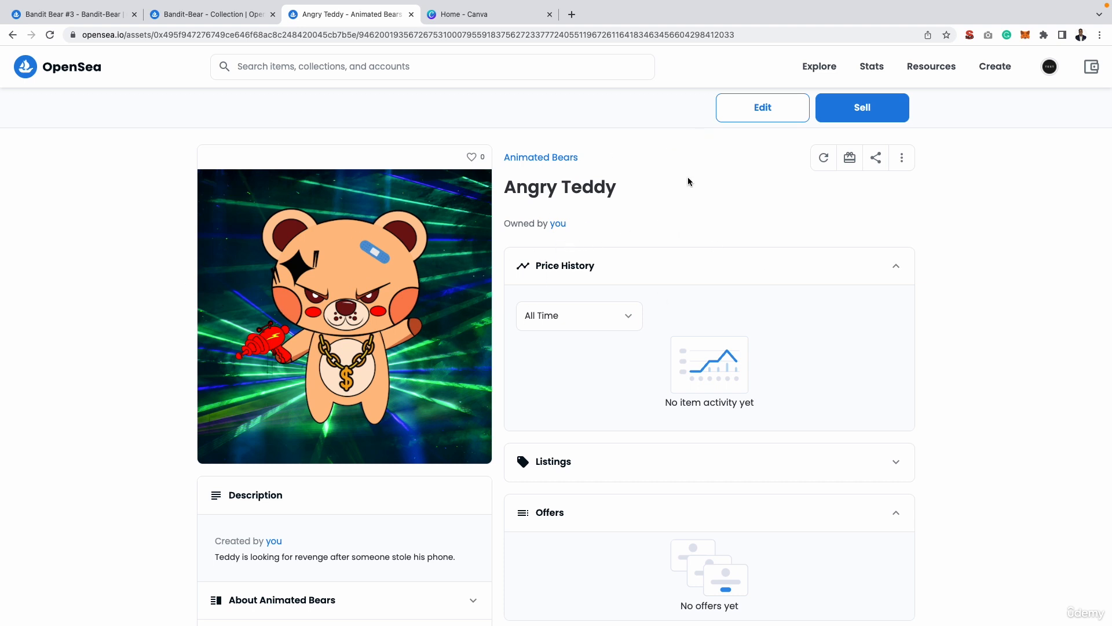
click(865, 106)
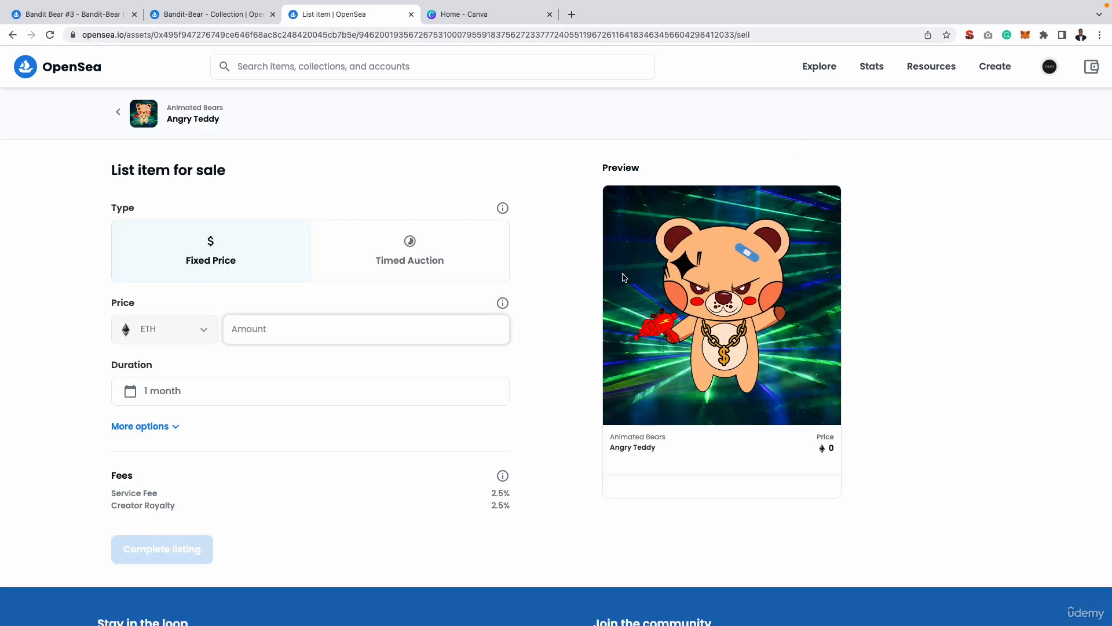
Check the price history and offers on the Bandit Bear #3 item page.
click(69, 17)
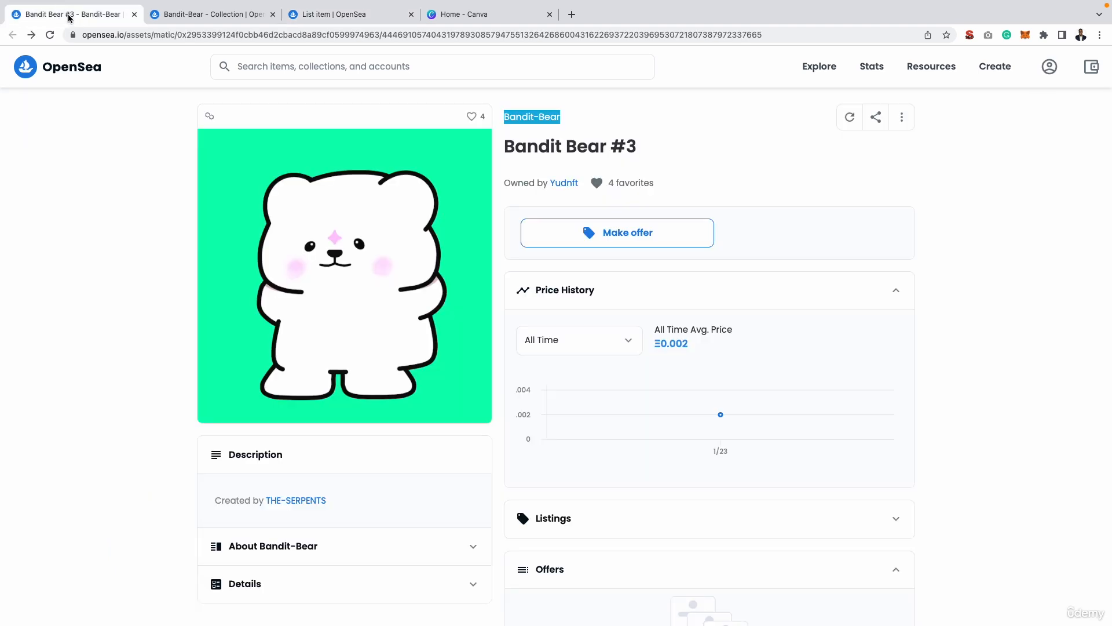
click(668, 166)
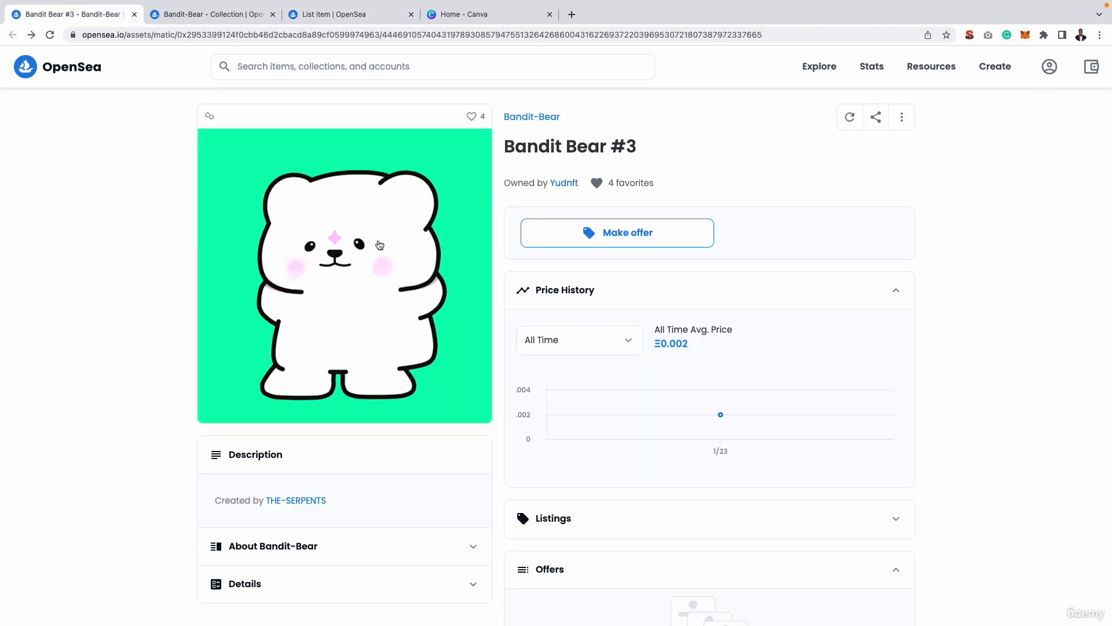
scroll(648, 234, down, 3)
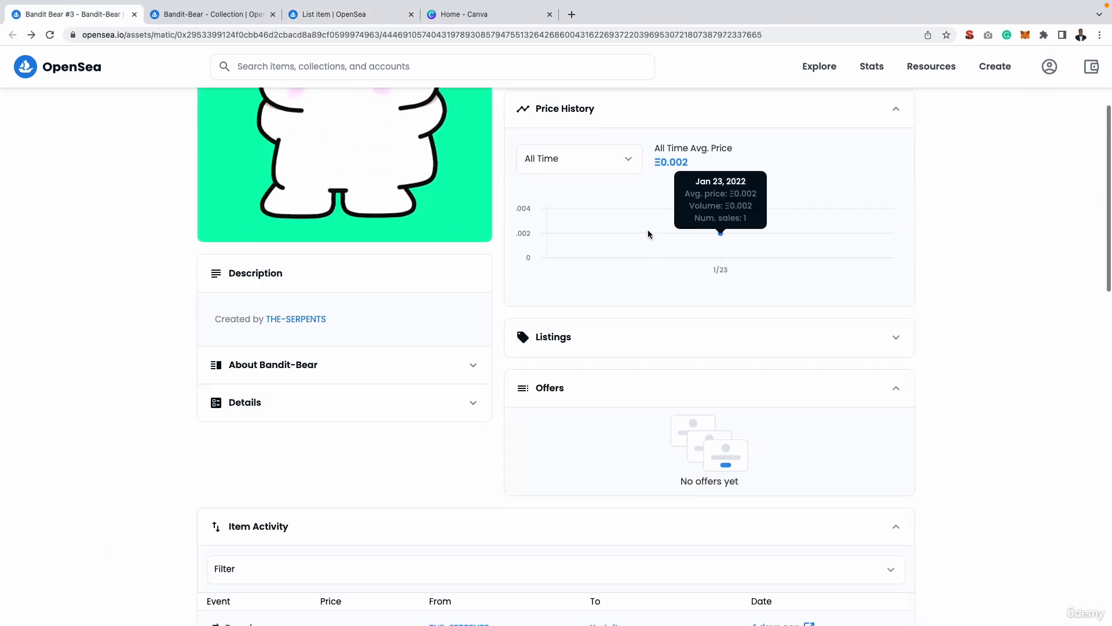
scroll(724, 173, up, 2)
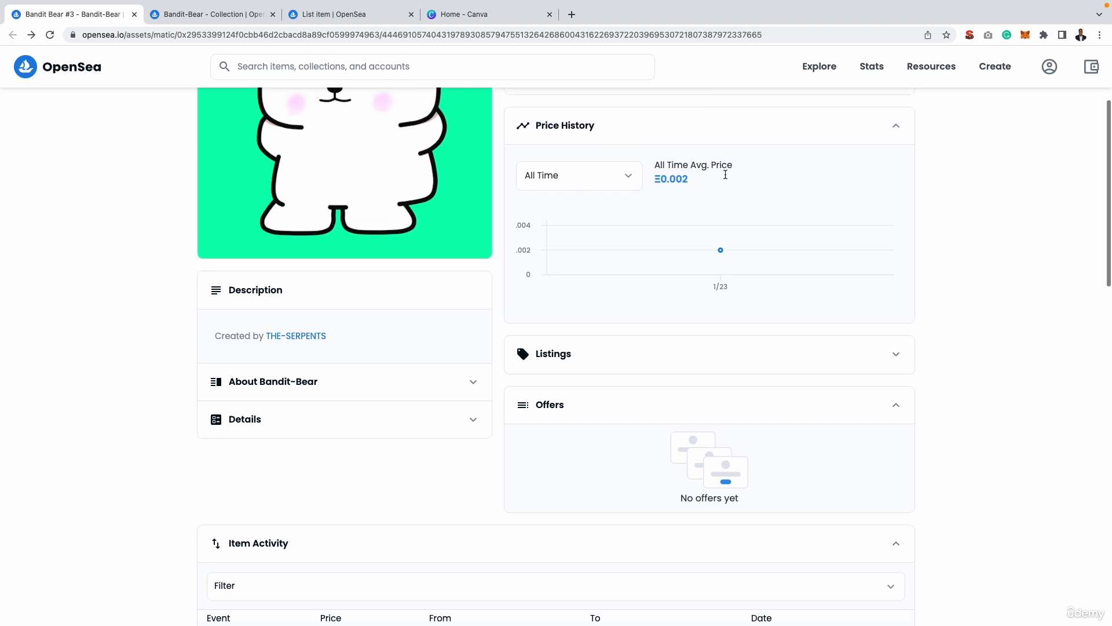
scroll(726, 174, up, 4)
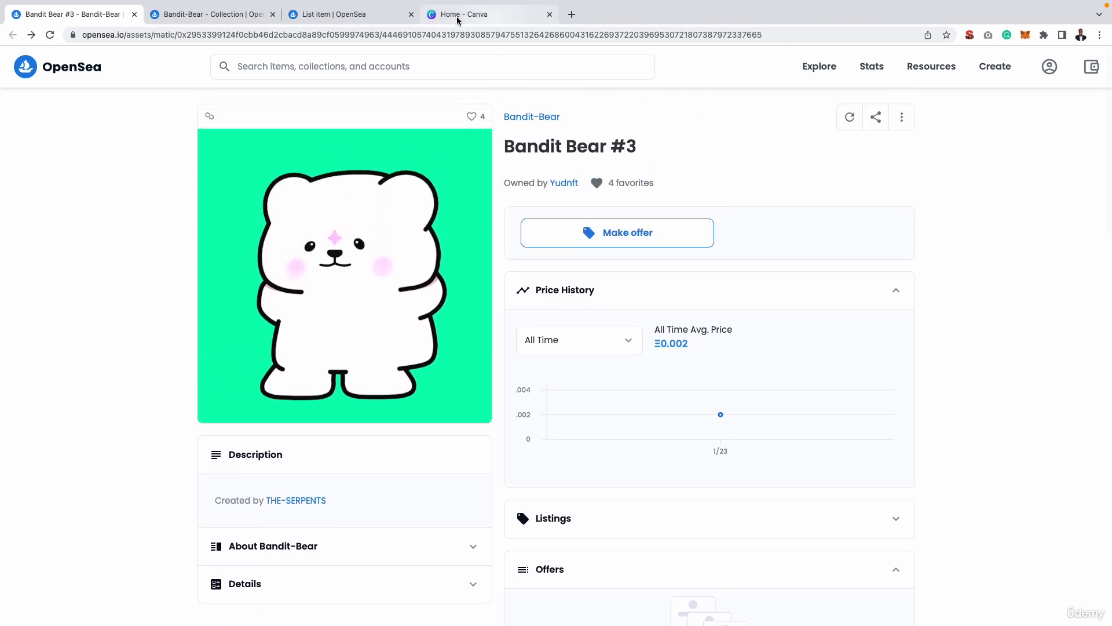
Return to the Angry Teddy listing form and set its fixed price to 0.008 ETH.
click(336, 14)
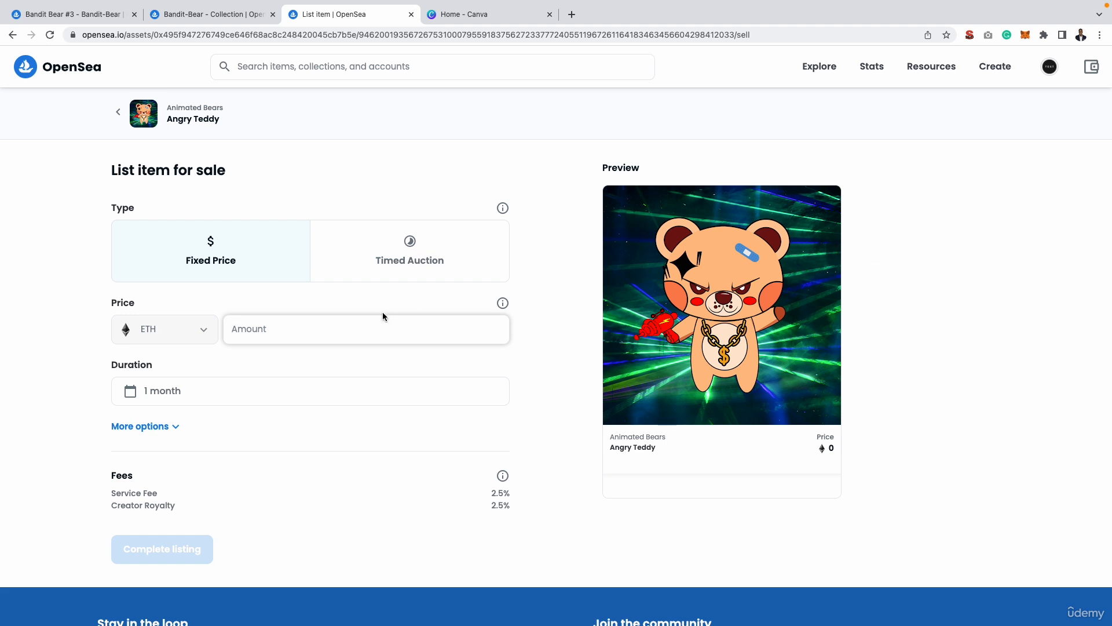
text(0.008)
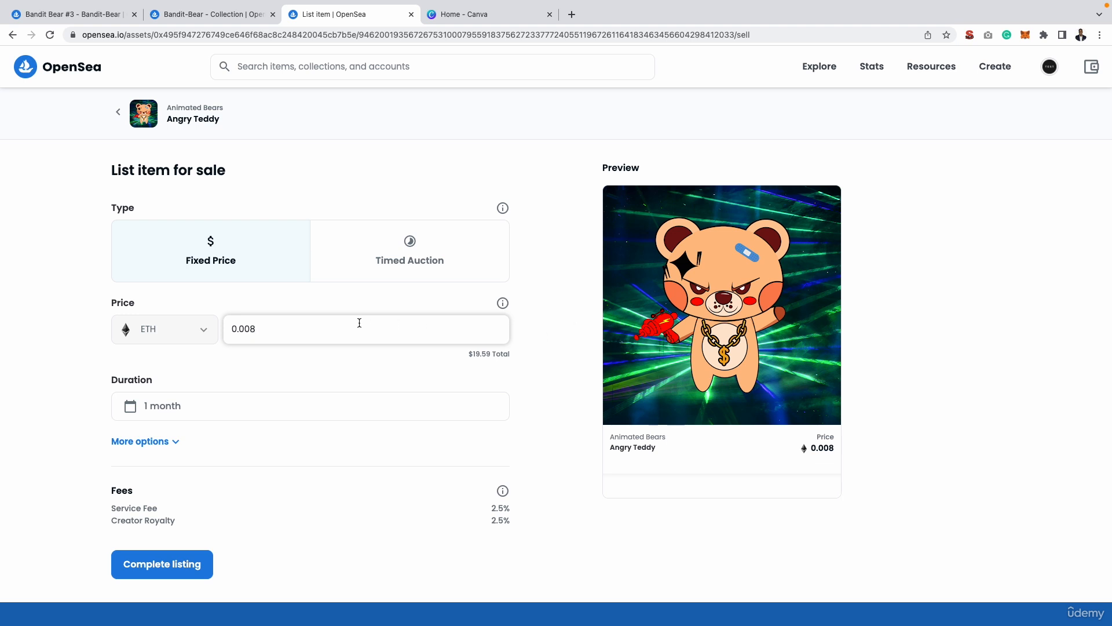
key(BackSpace)
text(9)
key(BackSpace)
key(BackSpace)
key(BackSpace)
text(1)
key(BackSpace)
text(0)
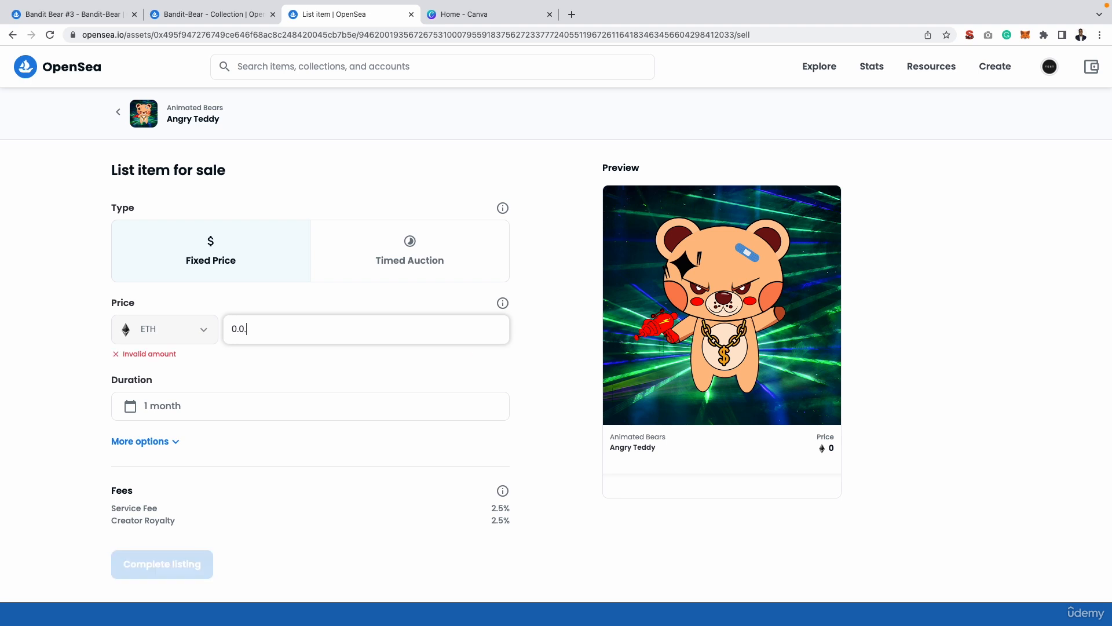
text(08)
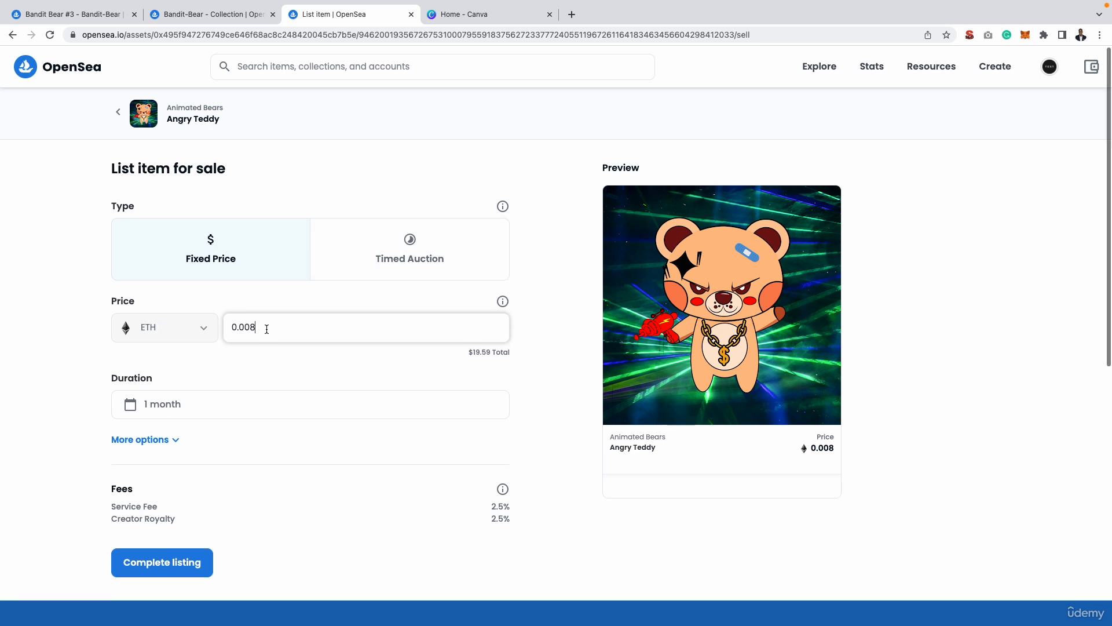
Complete the Angry Teddy listing, approve the MetaMask proxy registration and signature request, and view the listed item.
scroll(252, 336, down, 1)
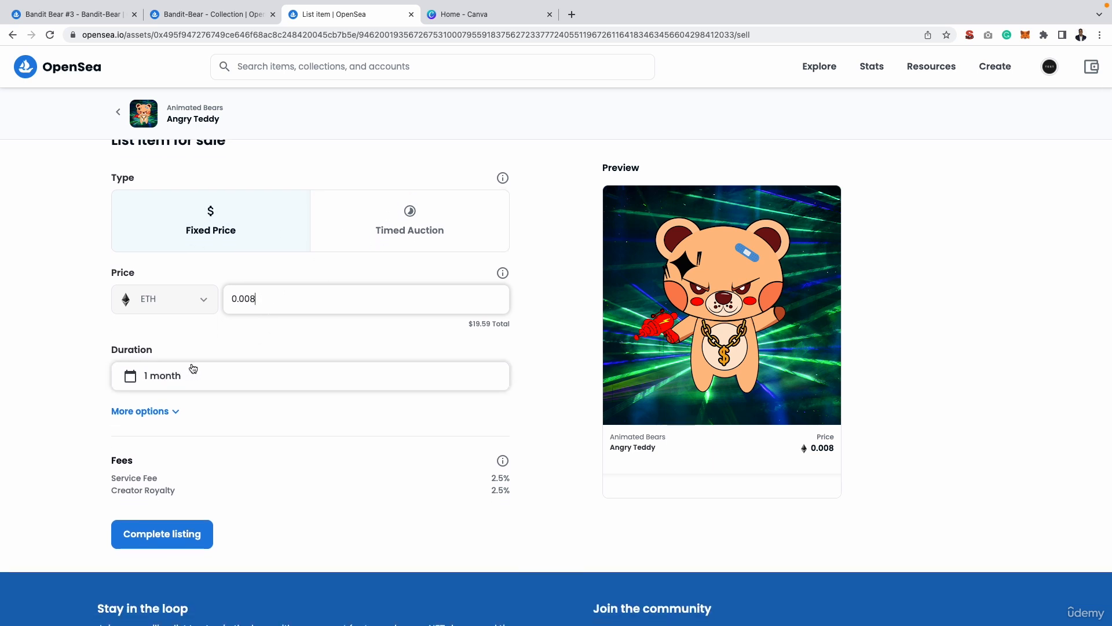
scroll(248, 497, down, 1)
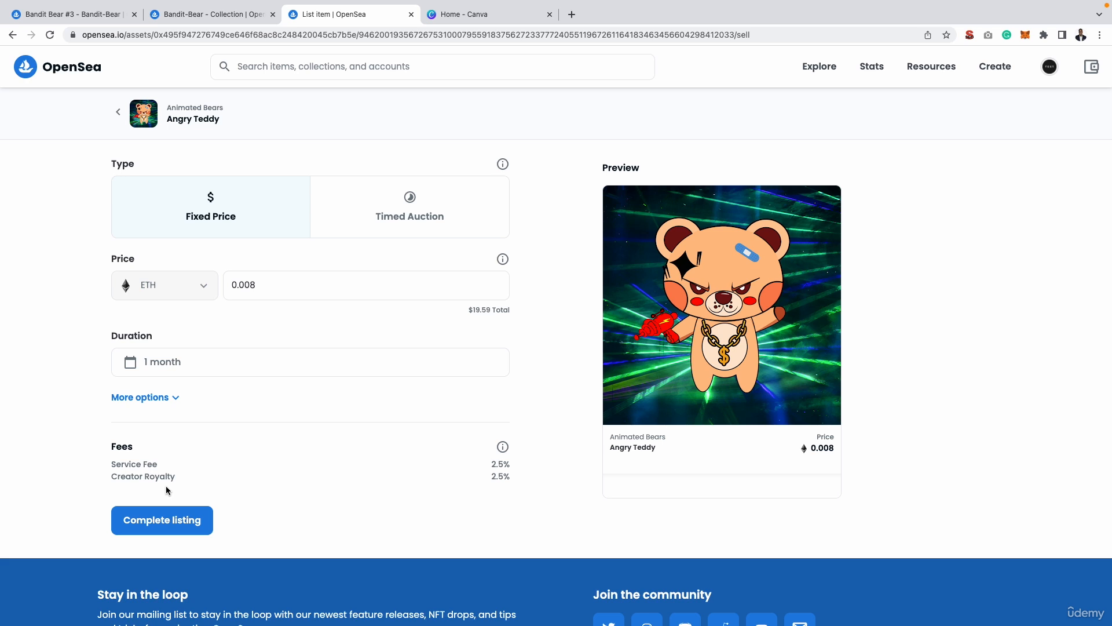
click(164, 526)
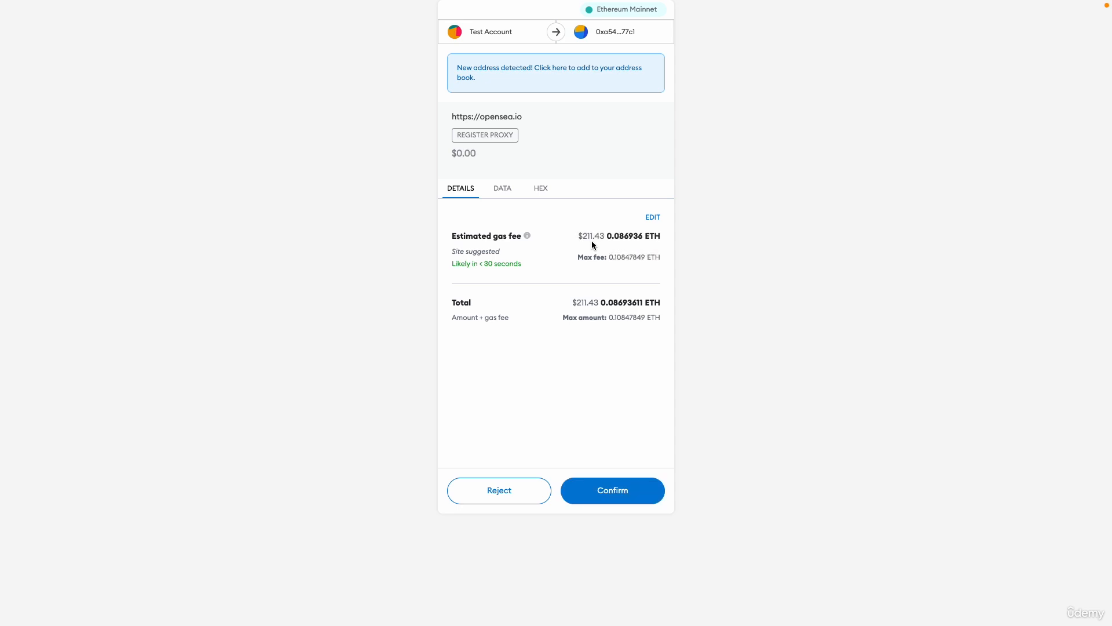
click(633, 504)
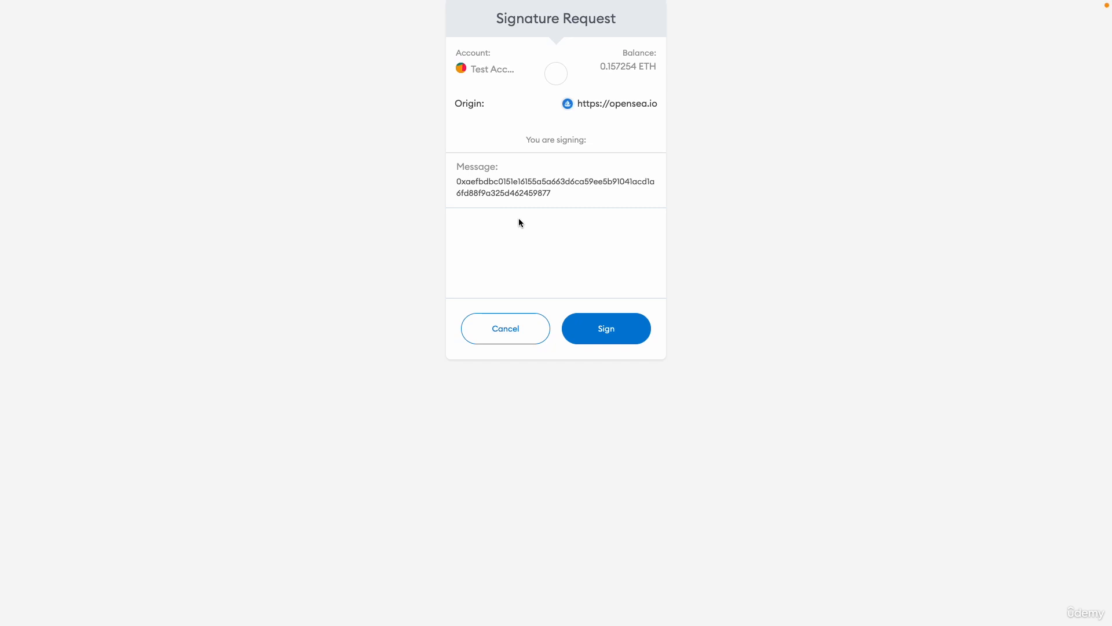
click(623, 325)
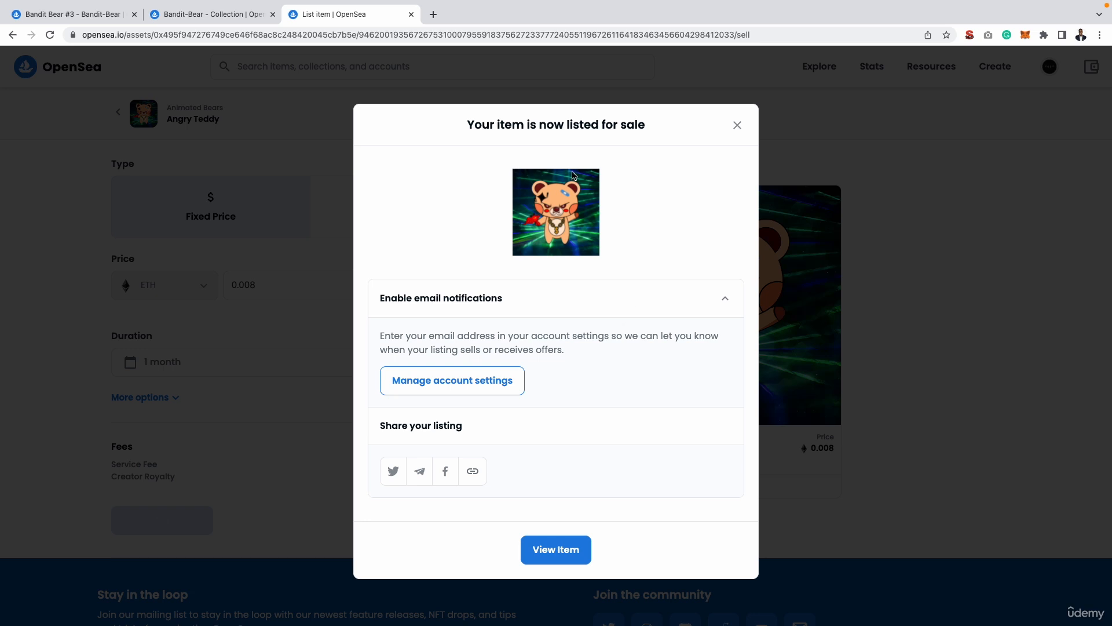
click(559, 555)
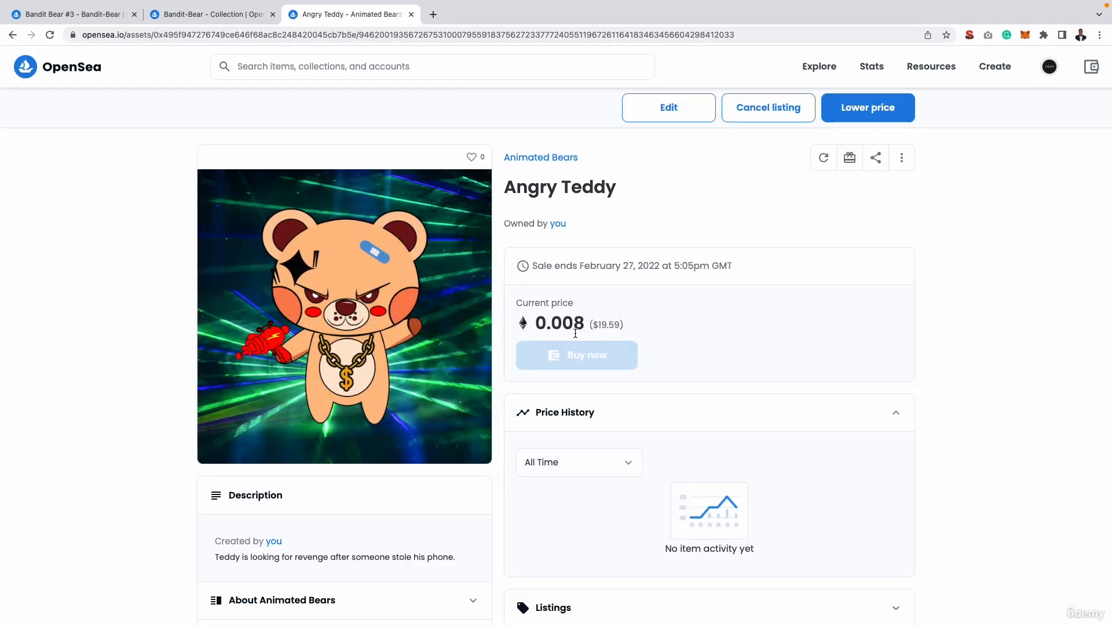
scroll(585, 328, down, 1)
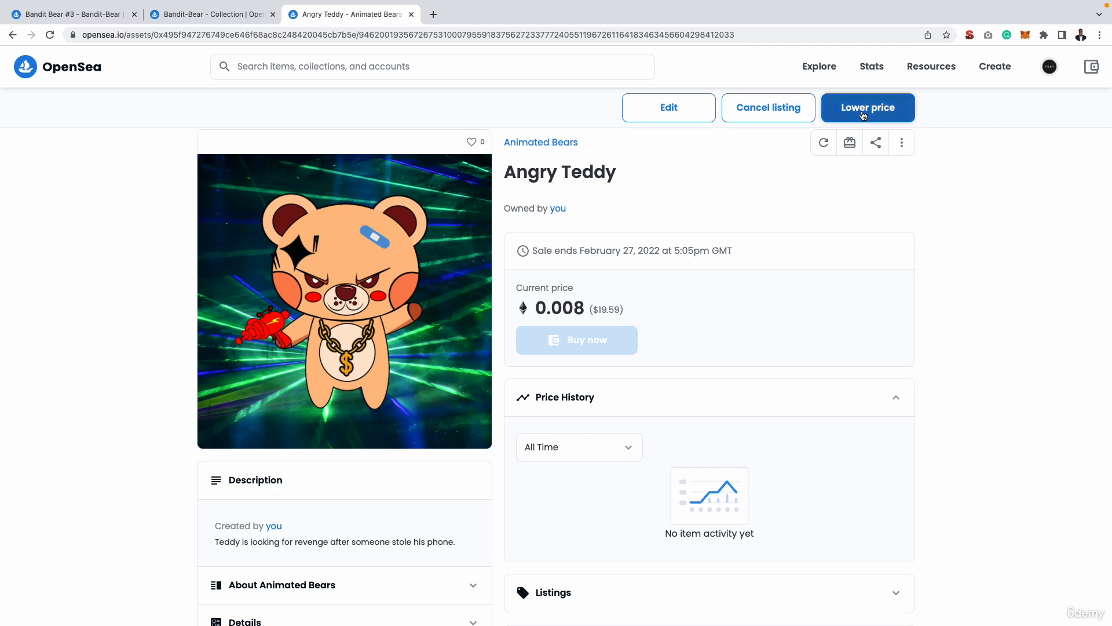
click(863, 113)
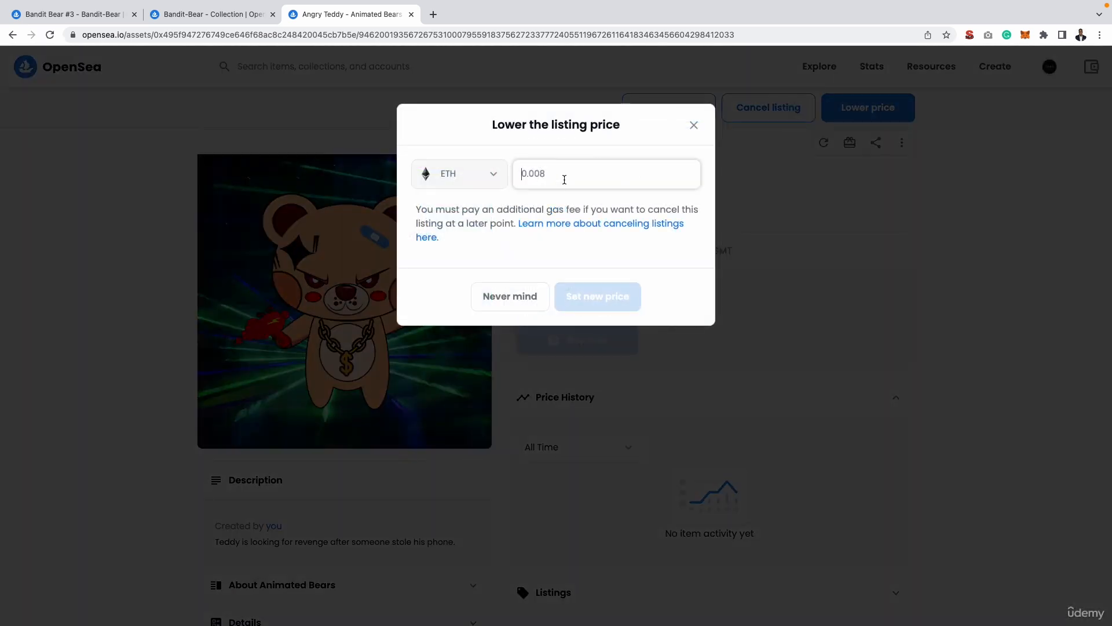
text(7)
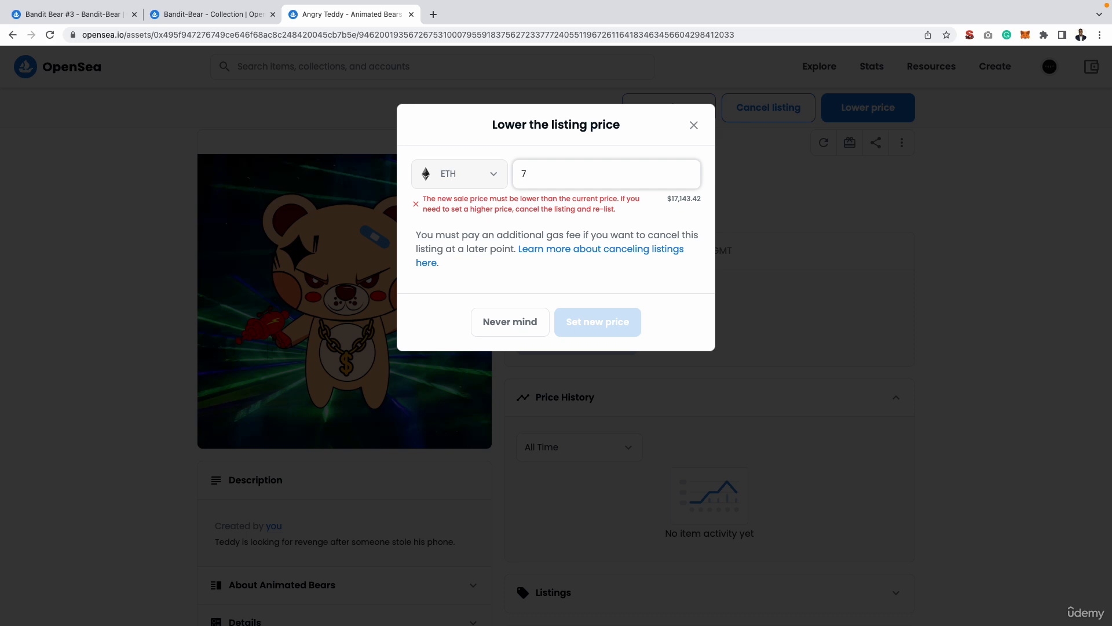
key(BackSpace)
text(0.00)
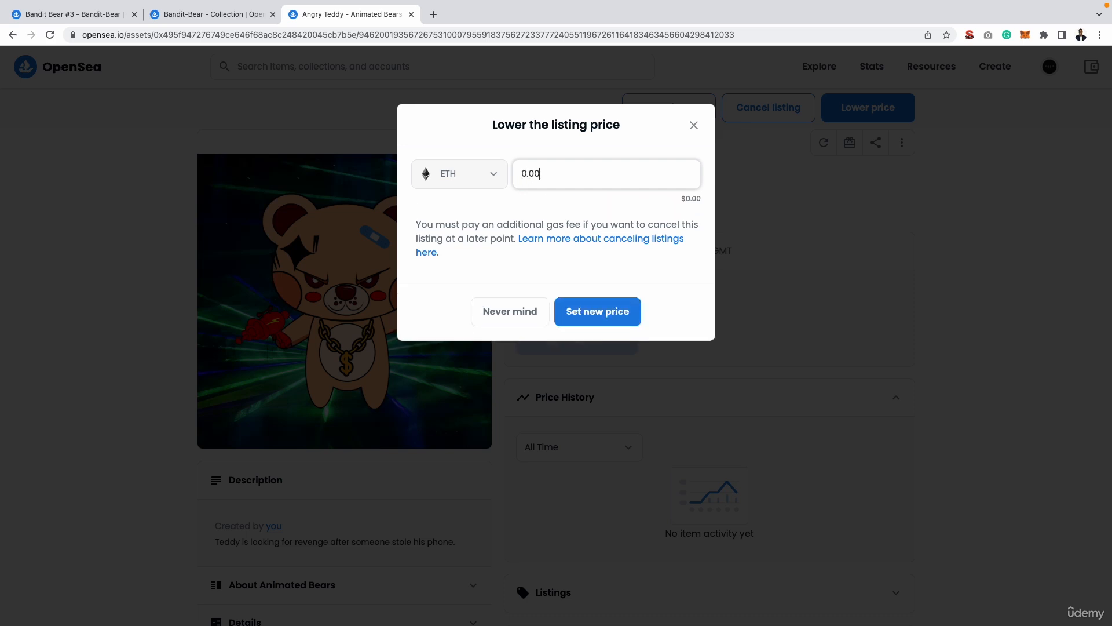
text(7)
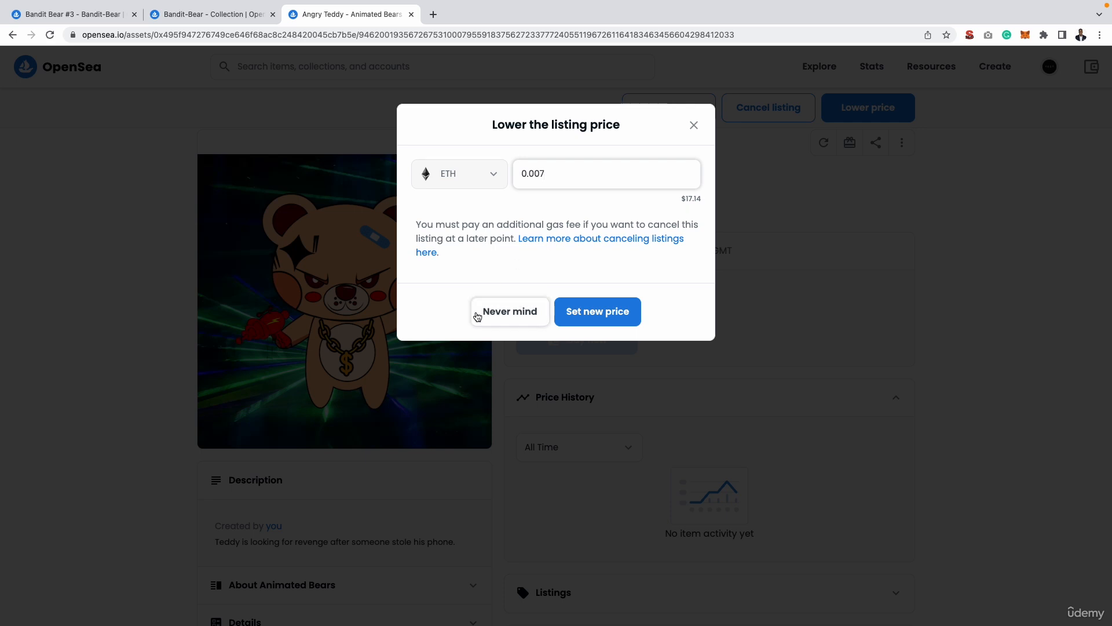
click(693, 127)
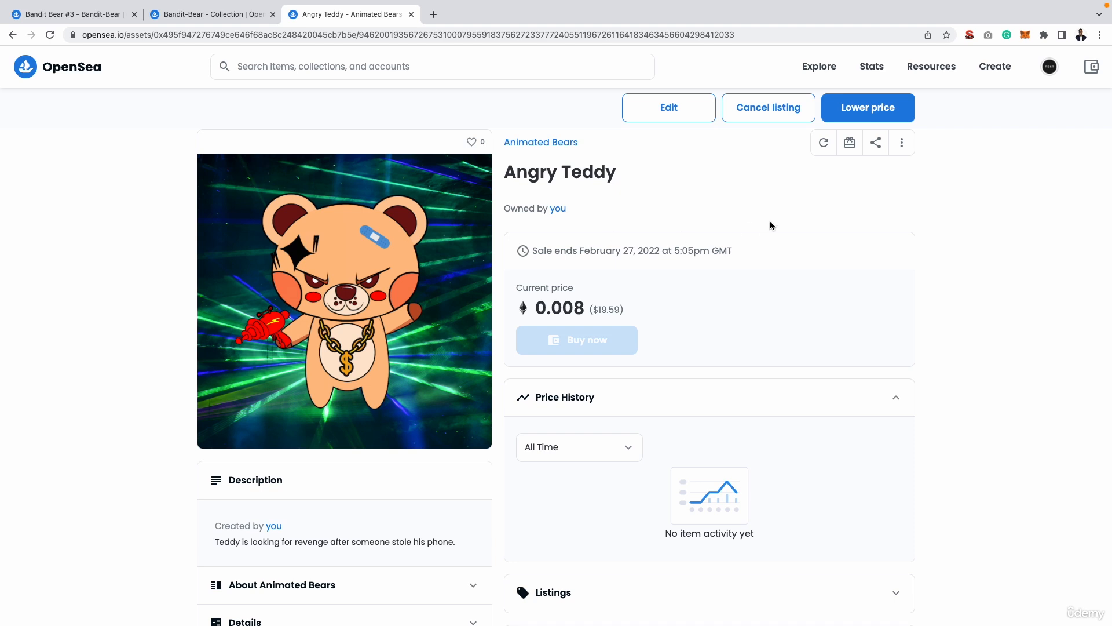
Open the Animated Bears collection from the account's own collections and start a new item in it.
mouse_move(1048, 70)
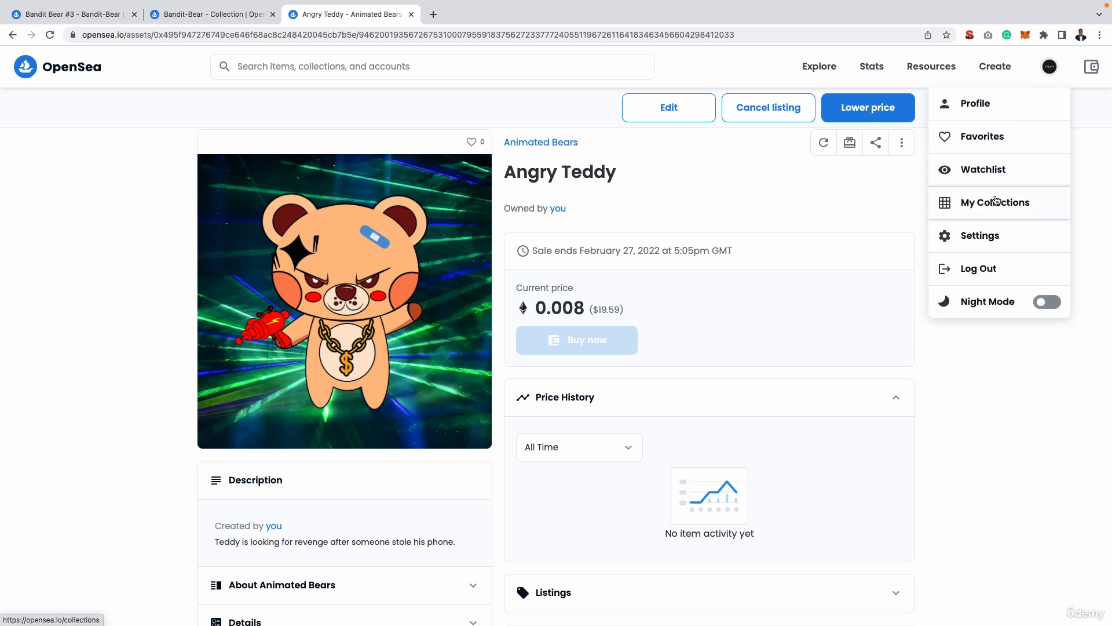
click(992, 202)
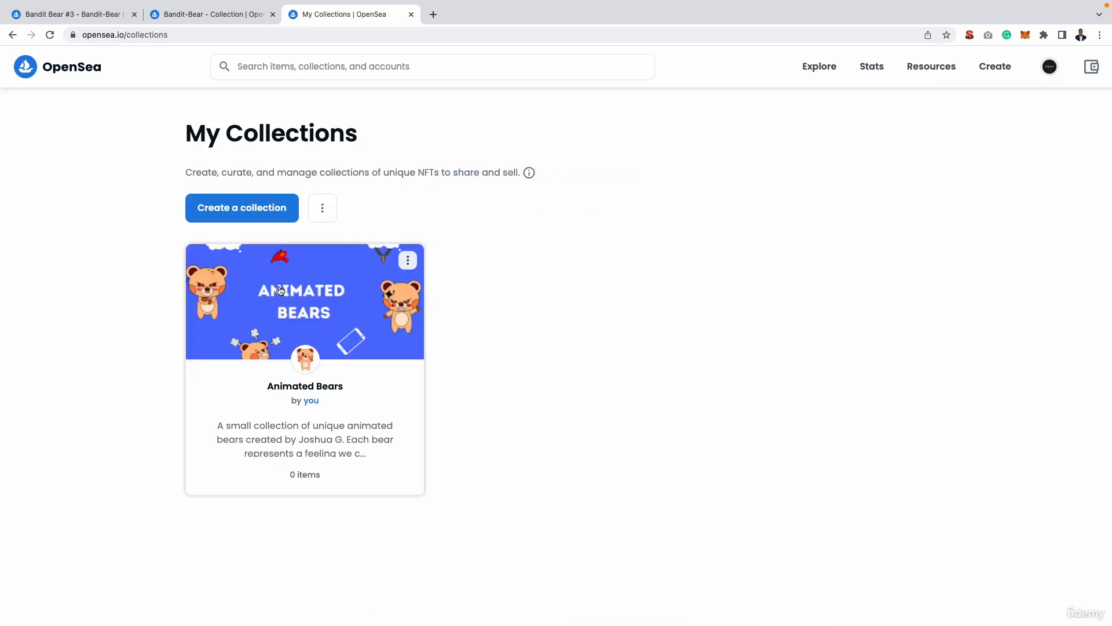
click(296, 311)
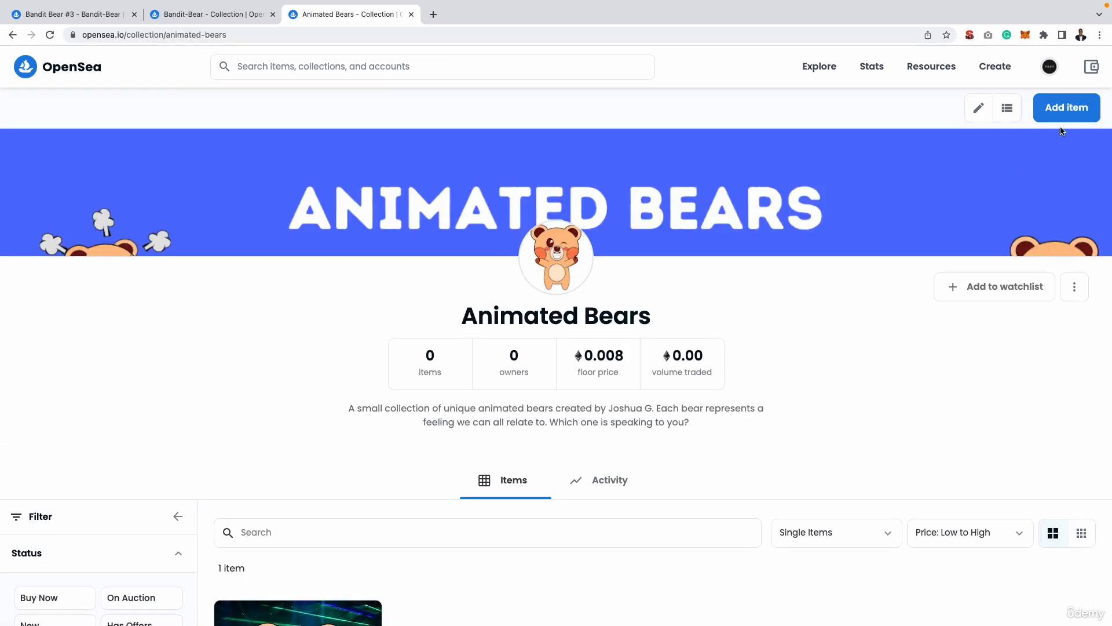
click(1067, 108)
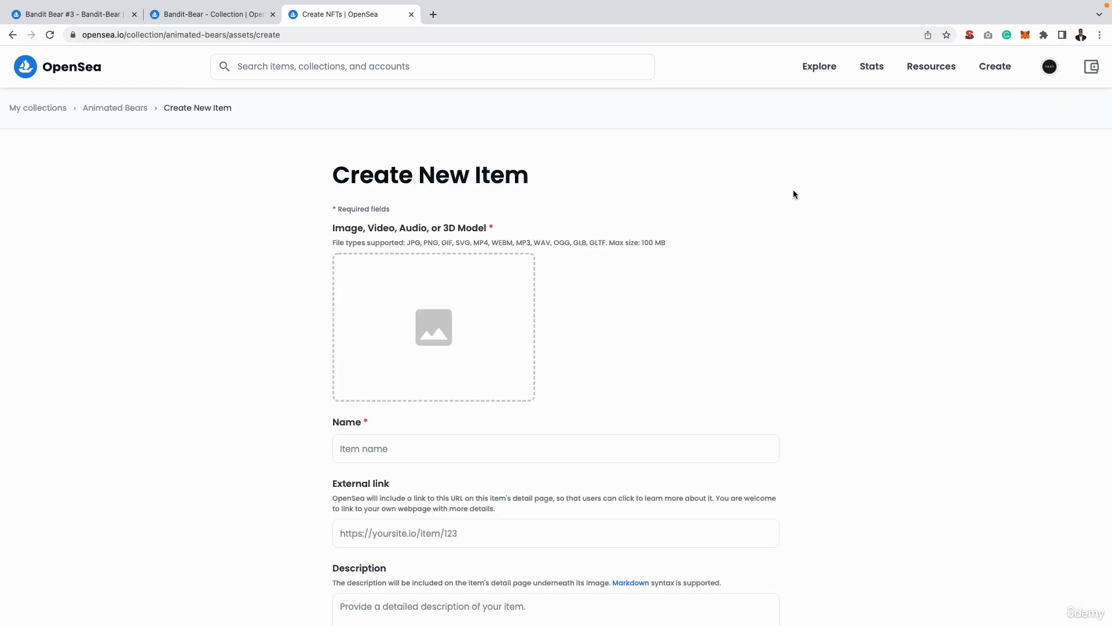
Upload Stressed bear.png from the NFTs folder as the new item's image and look over the remaining item fields.
scroll(793, 194, down, 3)
click(385, 243)
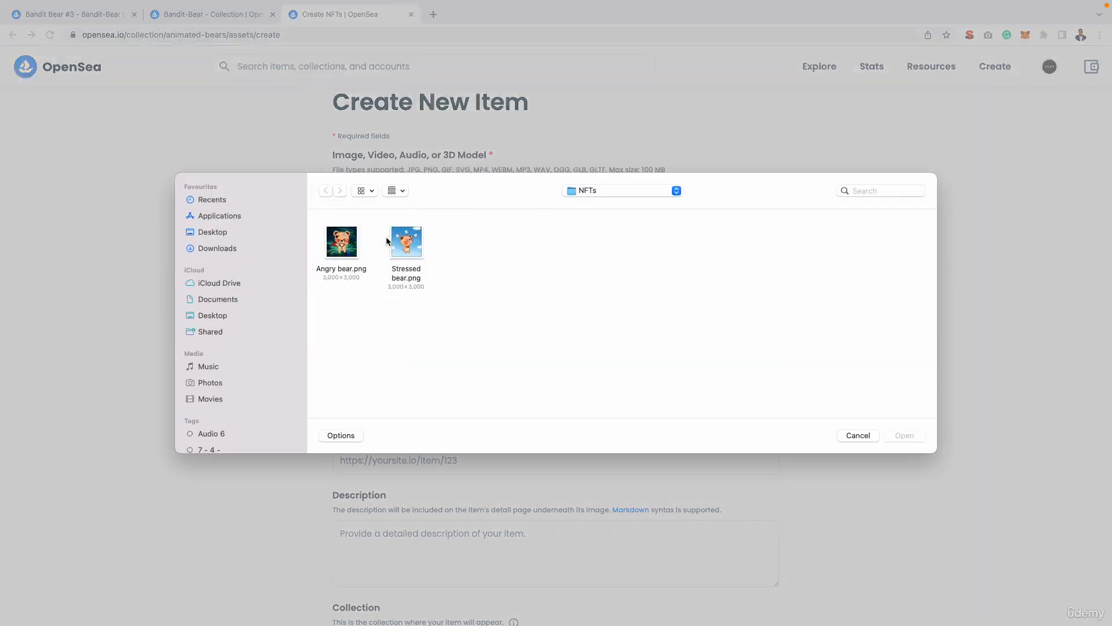
double_click(406, 241)
scroll(379, 230, down, 5)
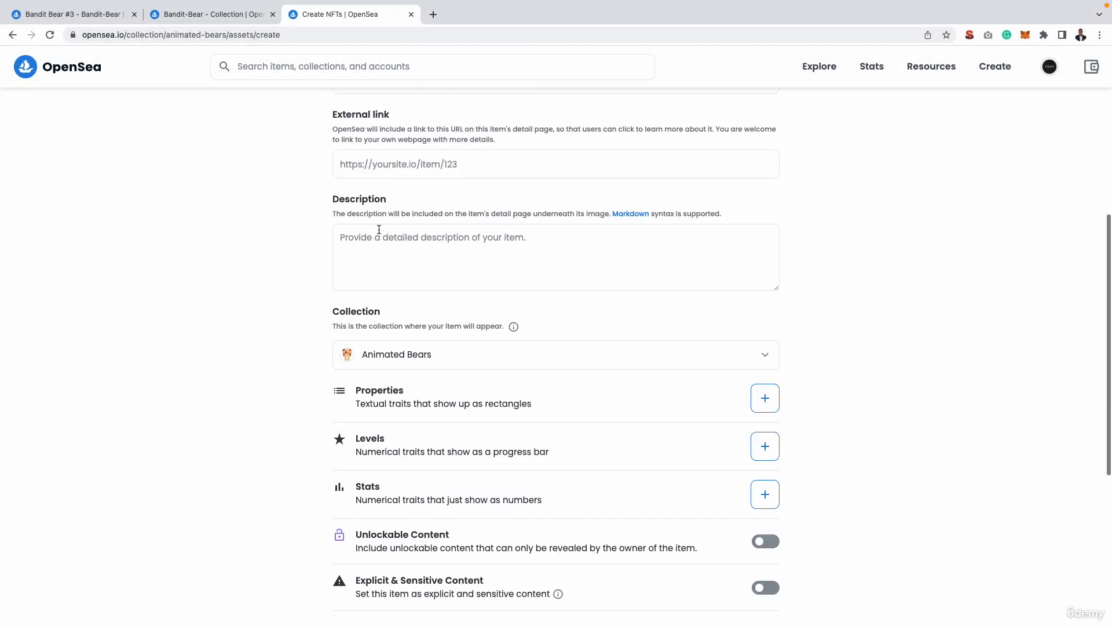
scroll(406, 260, down, 6)
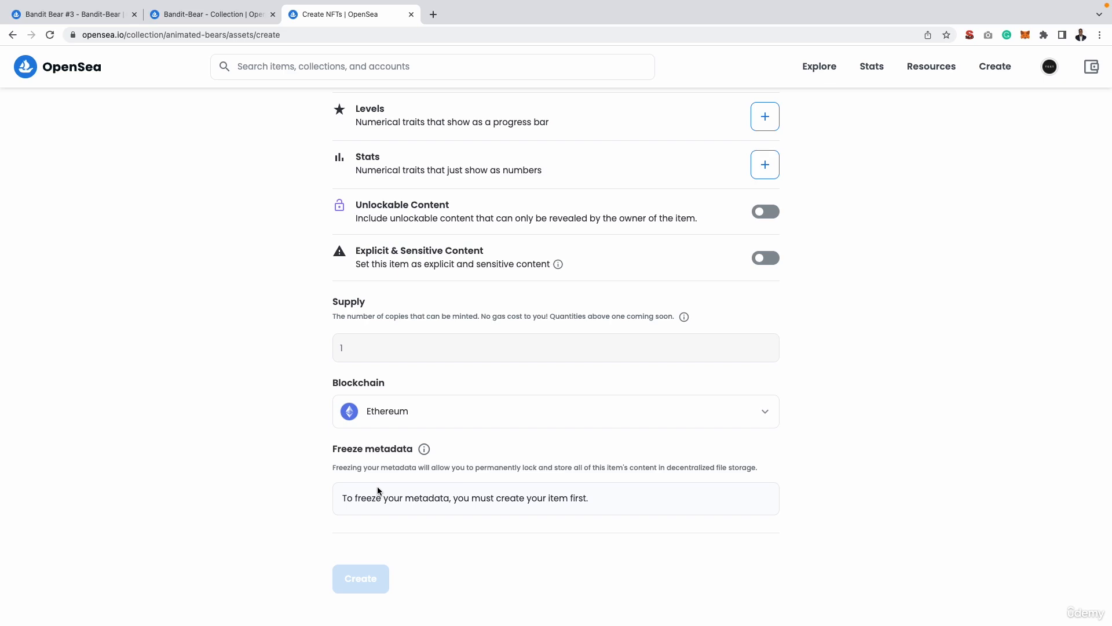
scroll(378, 490, up, 1)
scroll(380, 481, up, 3)
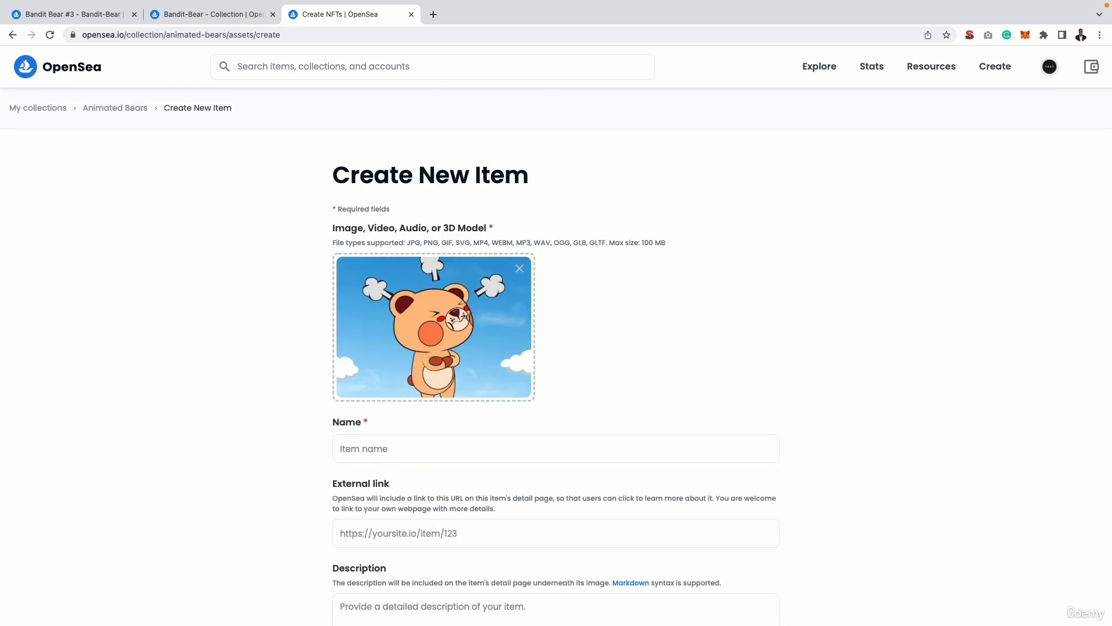